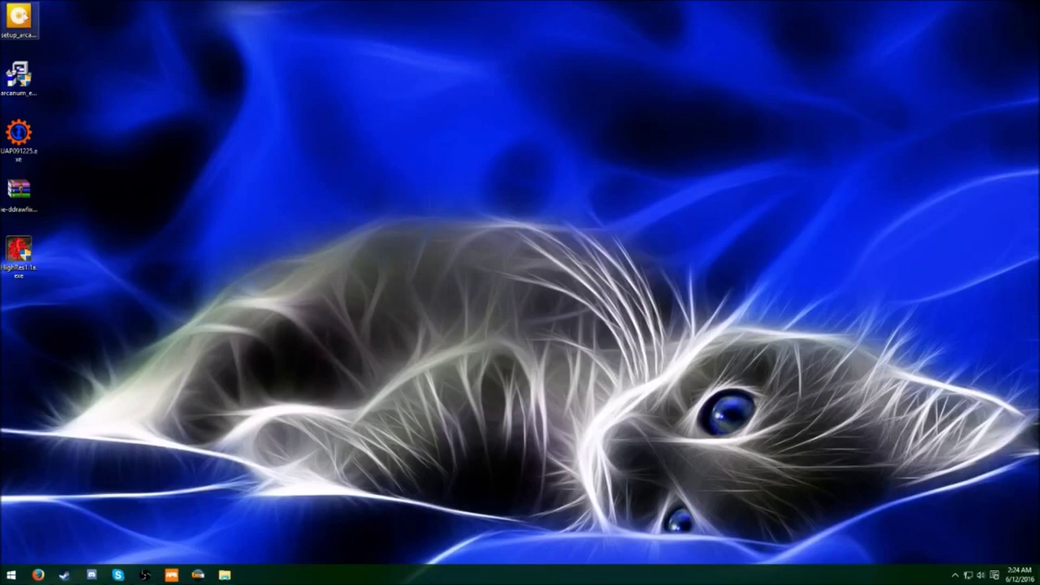
Step: Launch the setup_arcanum GOG installer from the desktop
double_click(28, 24)
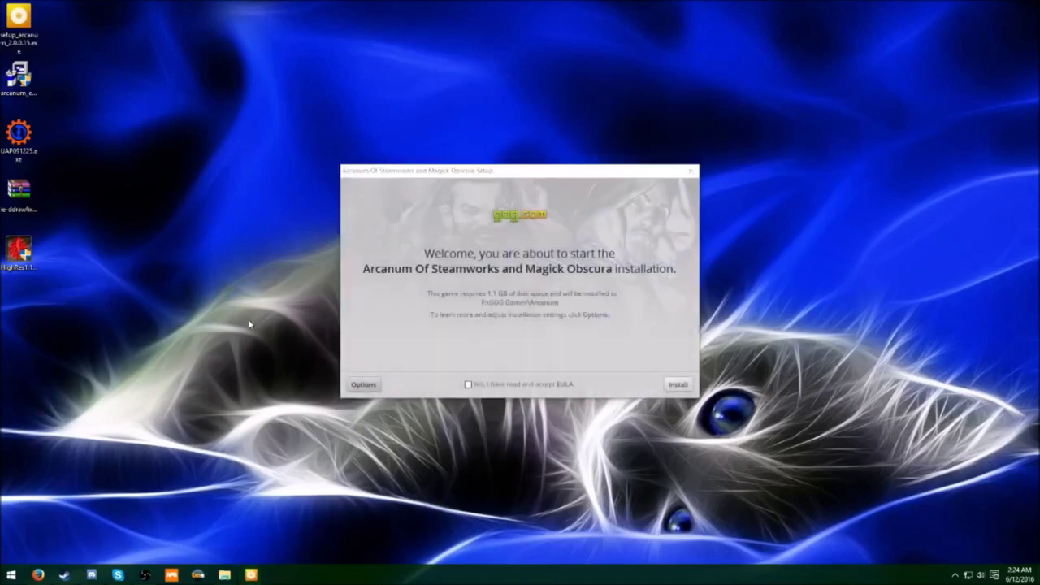
Step: Accept the EULA and show the installation options with the F:\GOG Games\Arcanum path
click(468, 384)
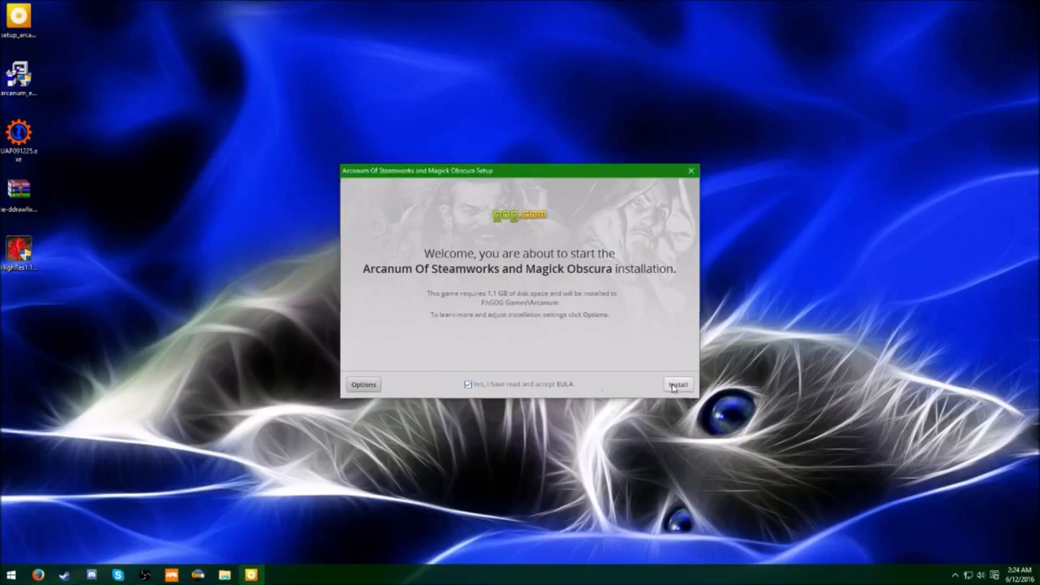
click(363, 385)
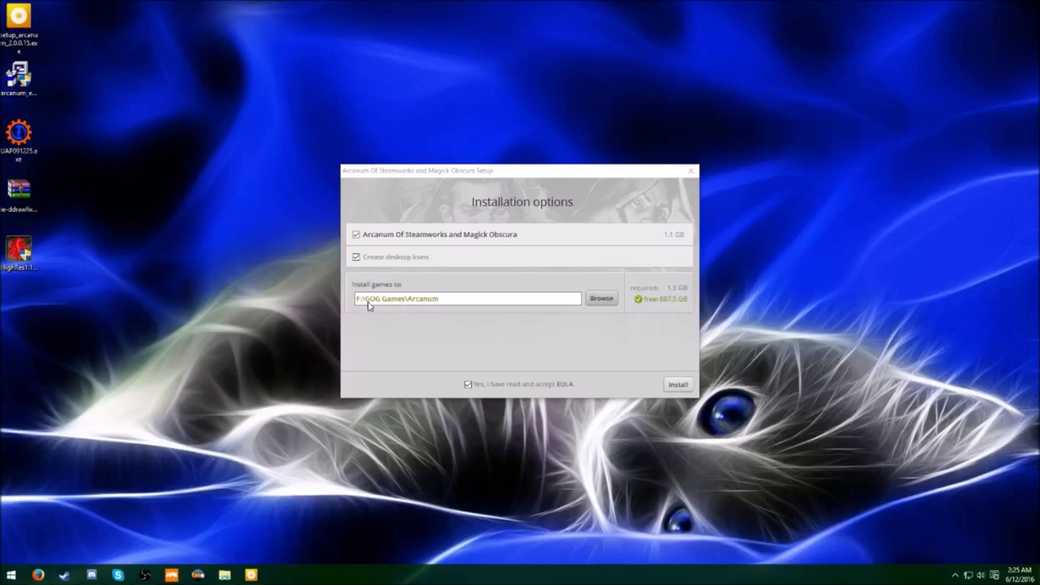
Step: Install Arcanum to F:\GOG Games\Arcanum with a desktop icon, then exit setup
click(420, 316)
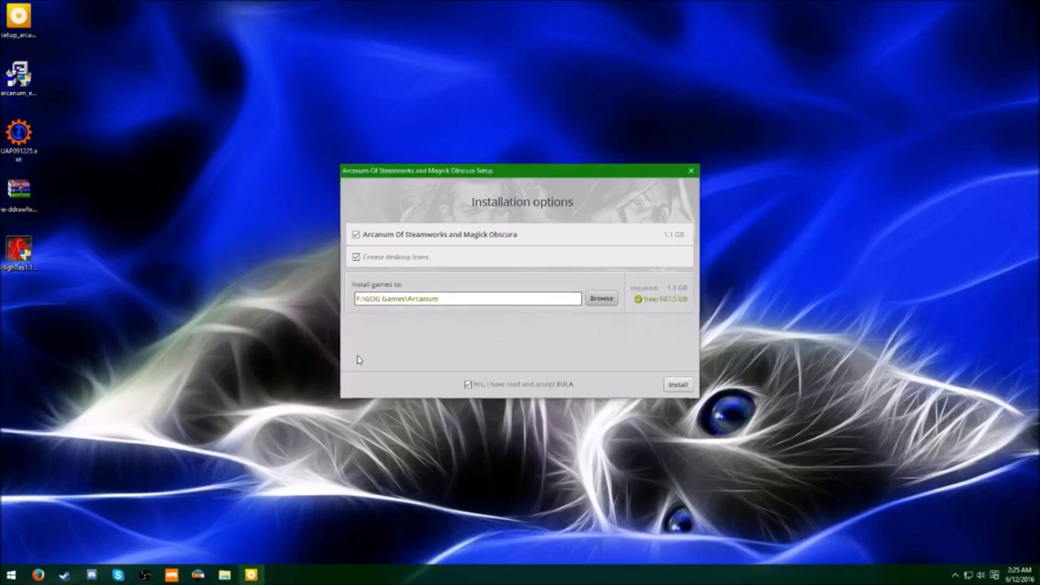
click(263, 358)
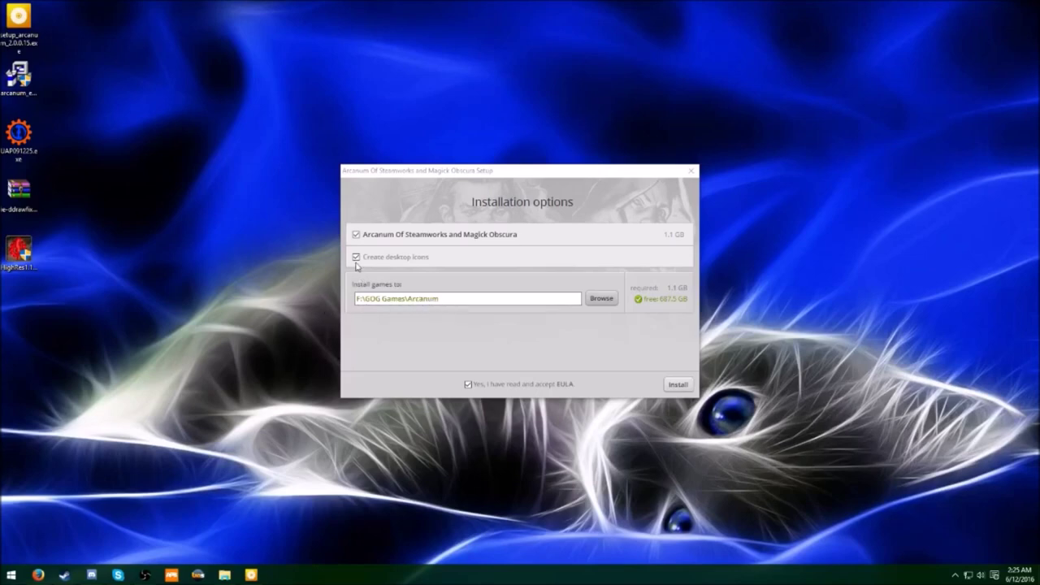
click(671, 386)
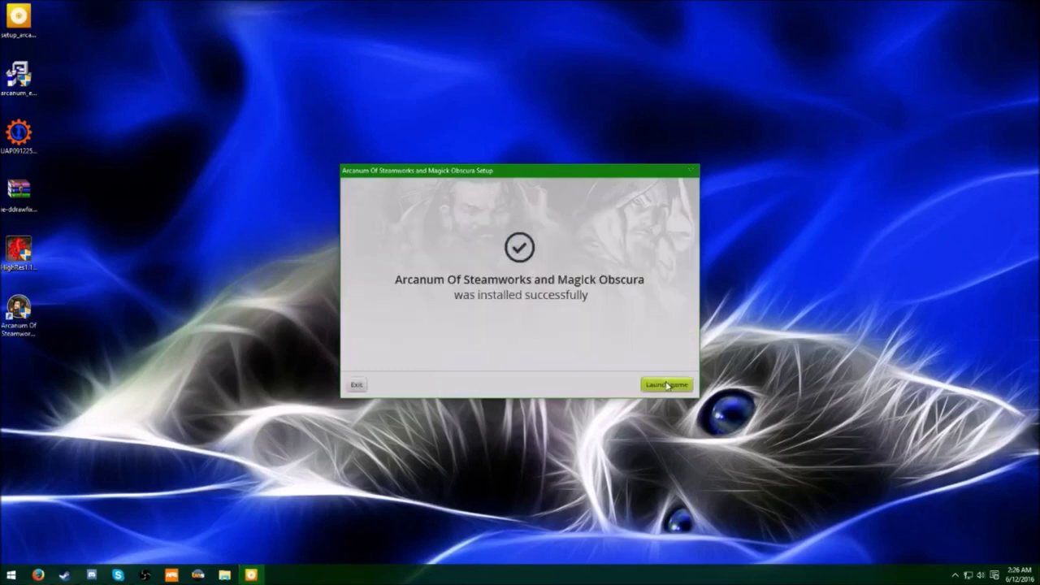
click(331, 443)
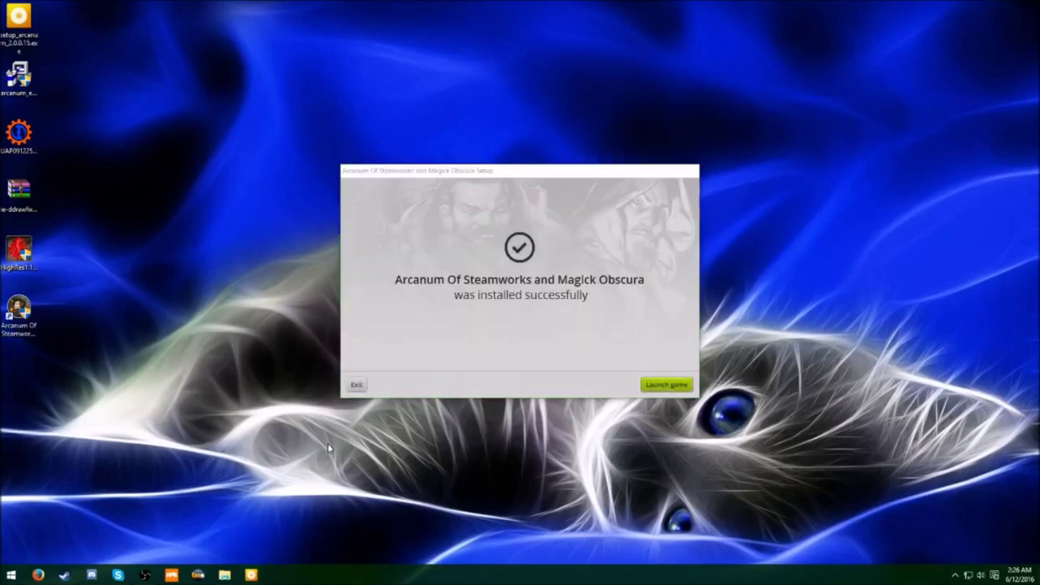
click(356, 386)
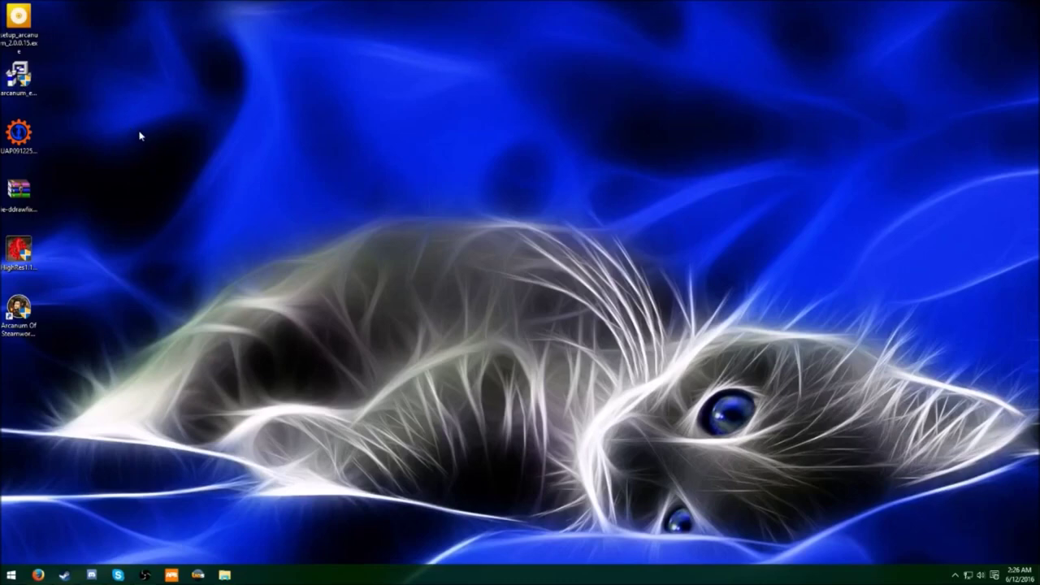
click(20, 79)
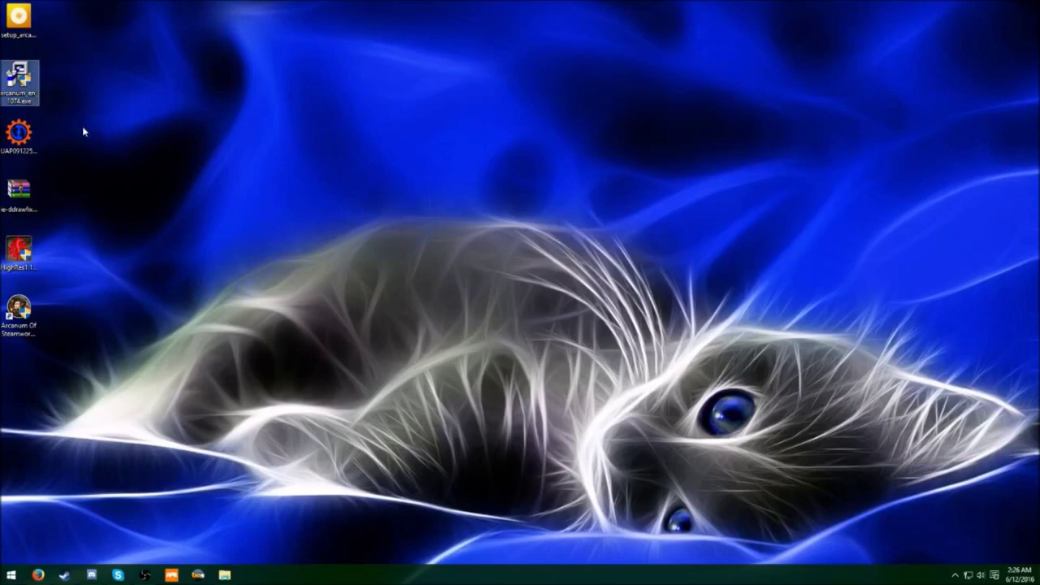
click(30, 143)
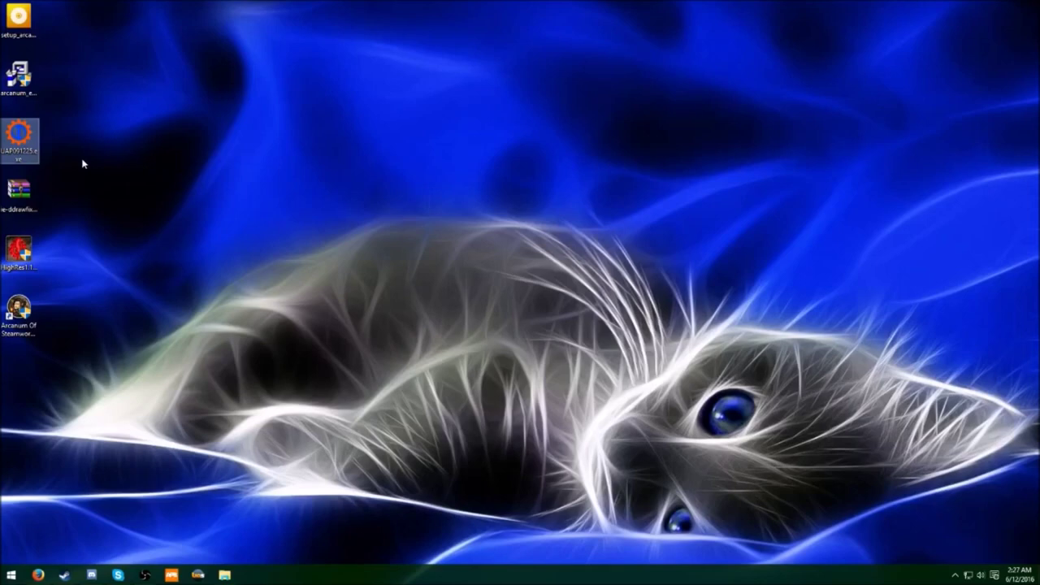
double_click(27, 140)
Step: Install Unofficial Arcanum Patch v091225 into F:\GOG Games\Arcanum without showing the readme
click(572, 374)
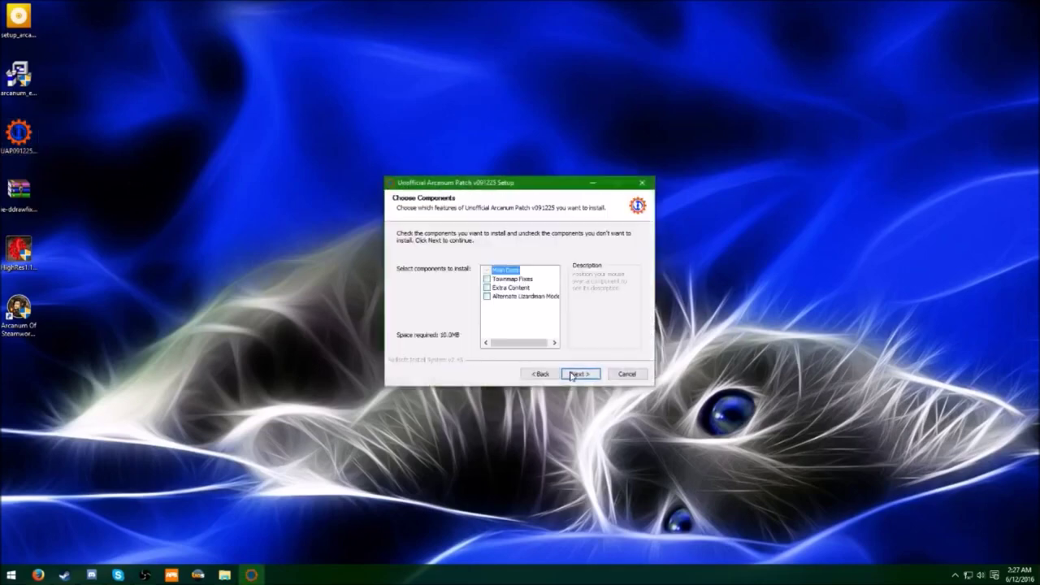
click(572, 375)
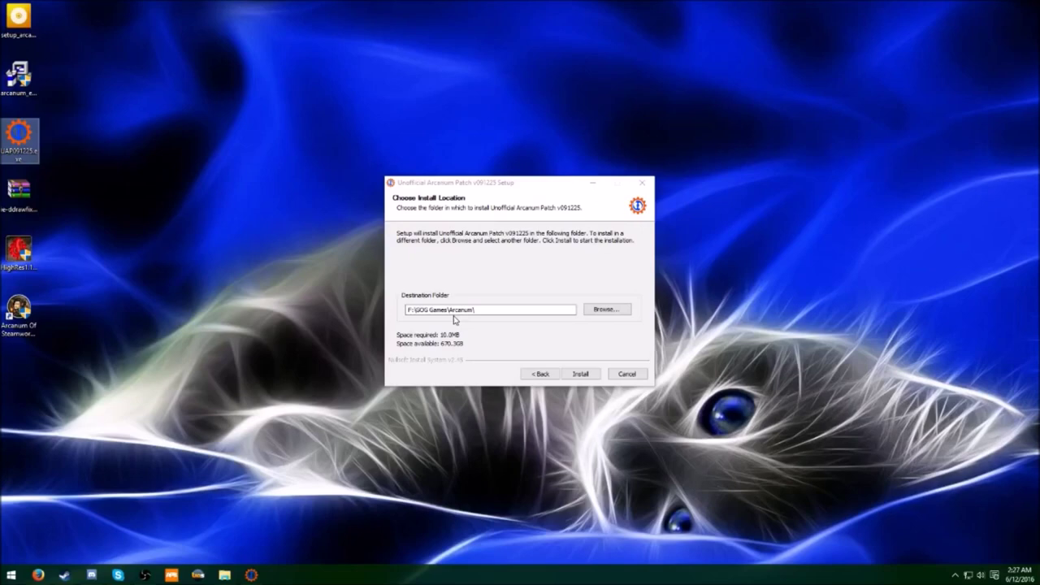
click(594, 375)
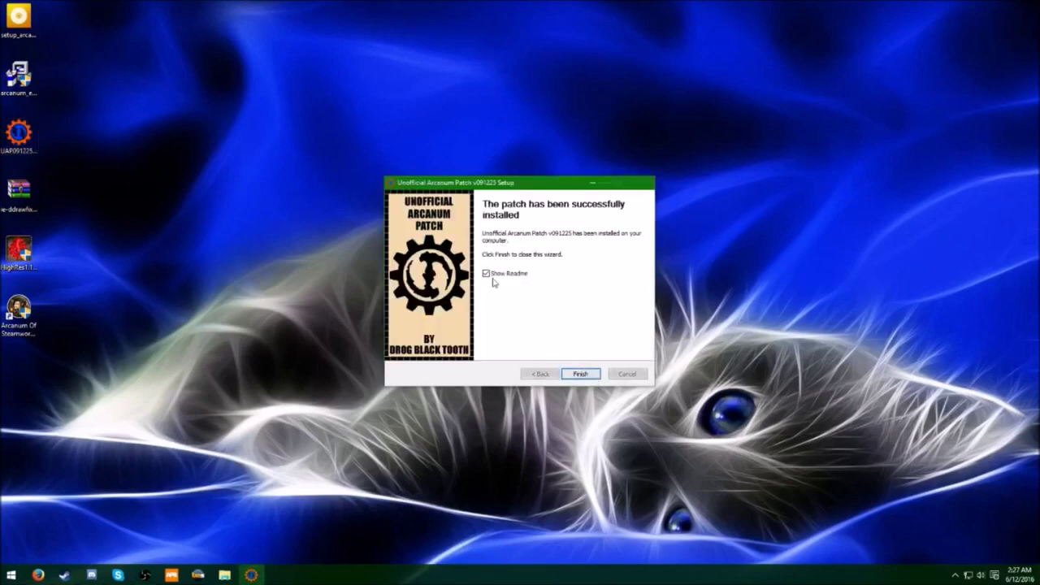
click(486, 274)
click(594, 375)
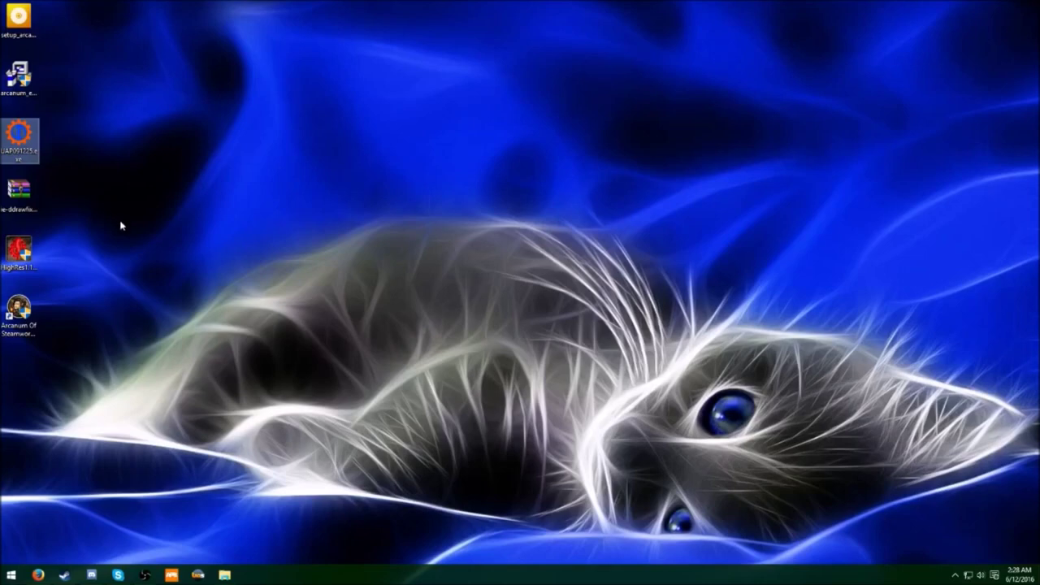
click(21, 190)
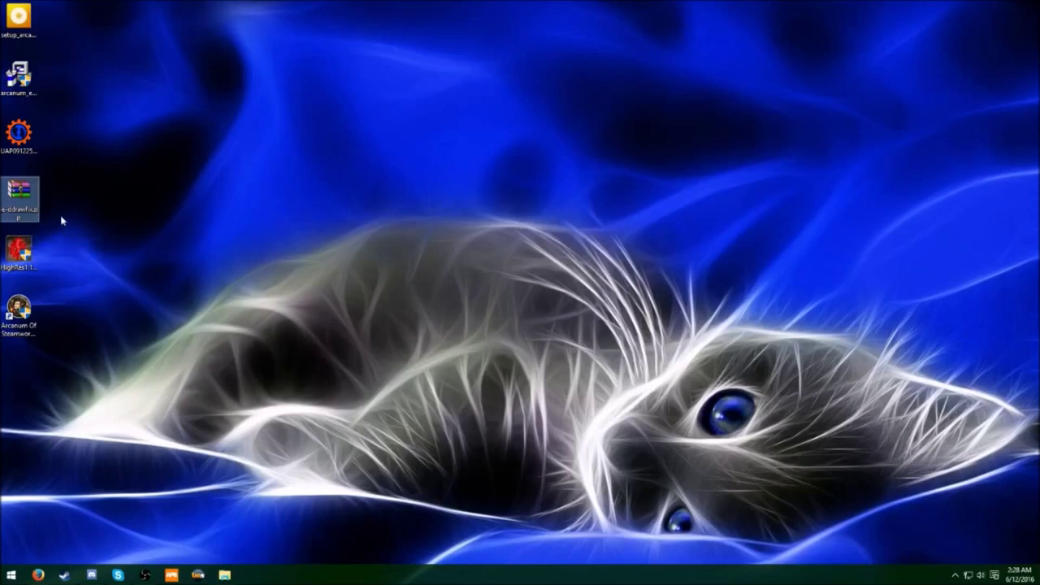
Step: Open e-ddrawfix.zip in WinRAR, dismiss the licence reminder, and start File Explorer
double_click(26, 197)
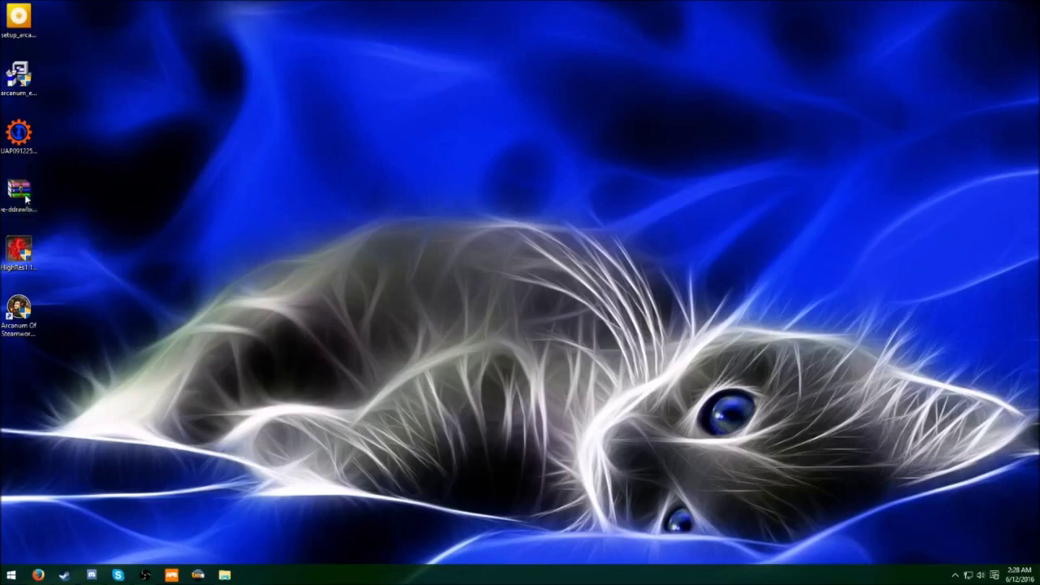
drag(280, 37, 454, 52)
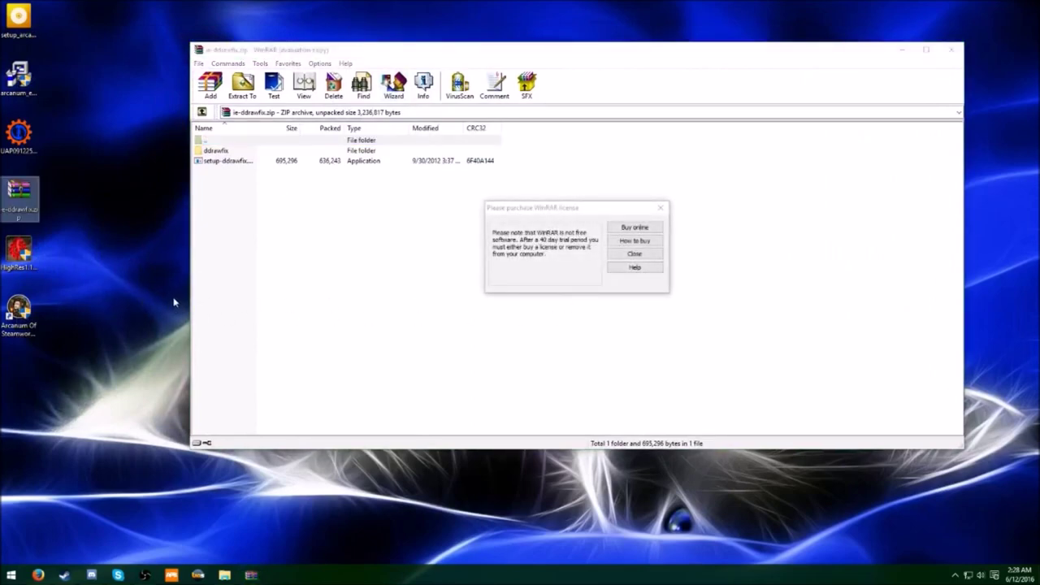
click(622, 255)
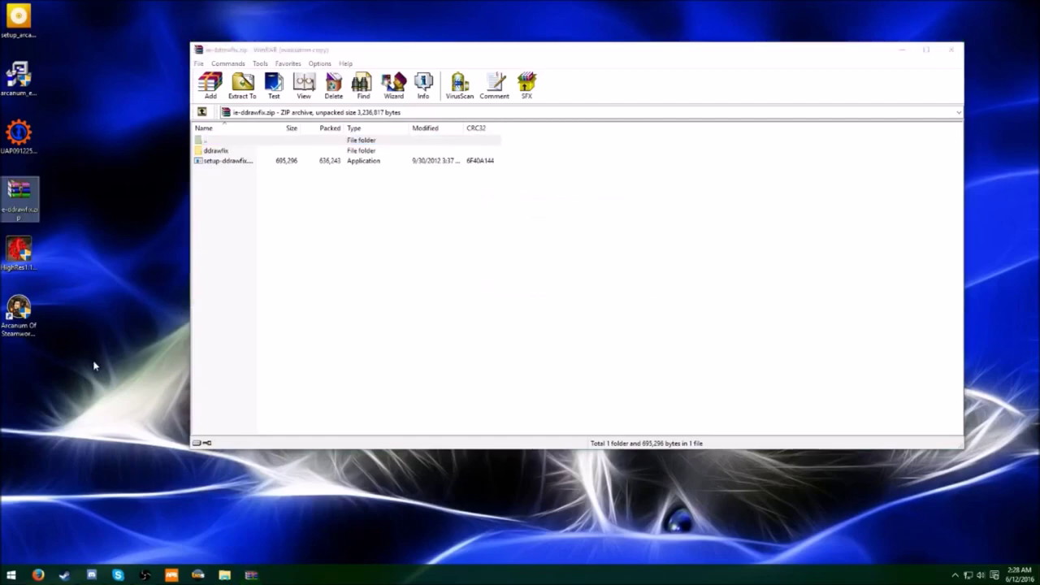
click(11, 575)
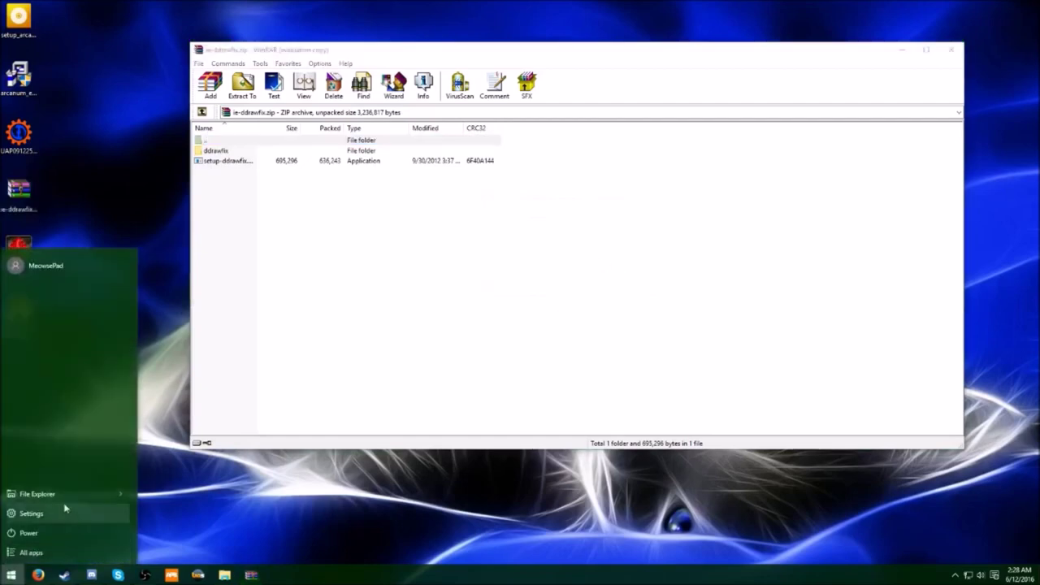
click(38, 494)
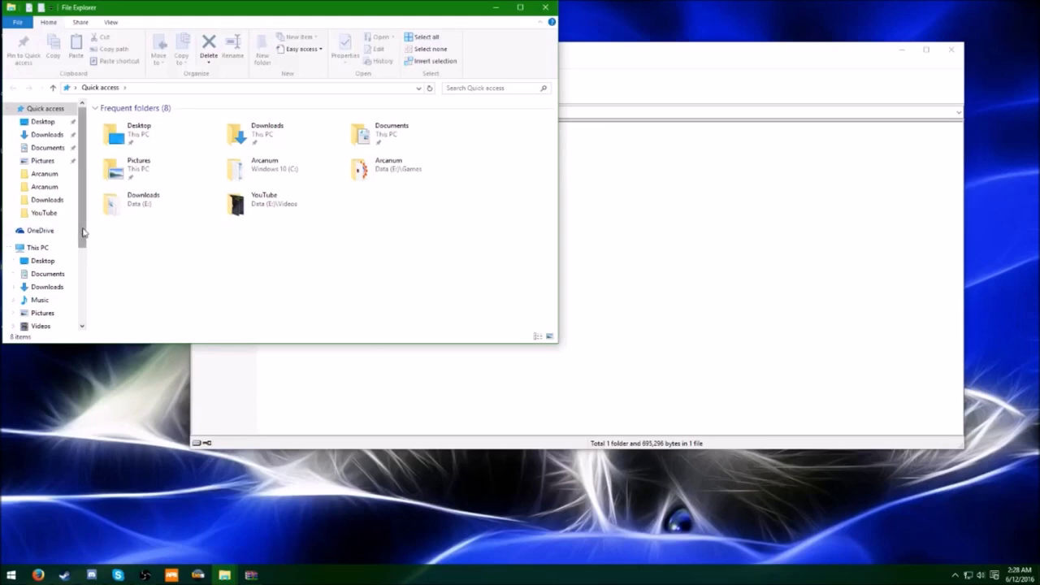
Step: Browse File Explorer to F:\GOG Games\Arcanum and move it to the right side
drag(83, 233, 78, 304)
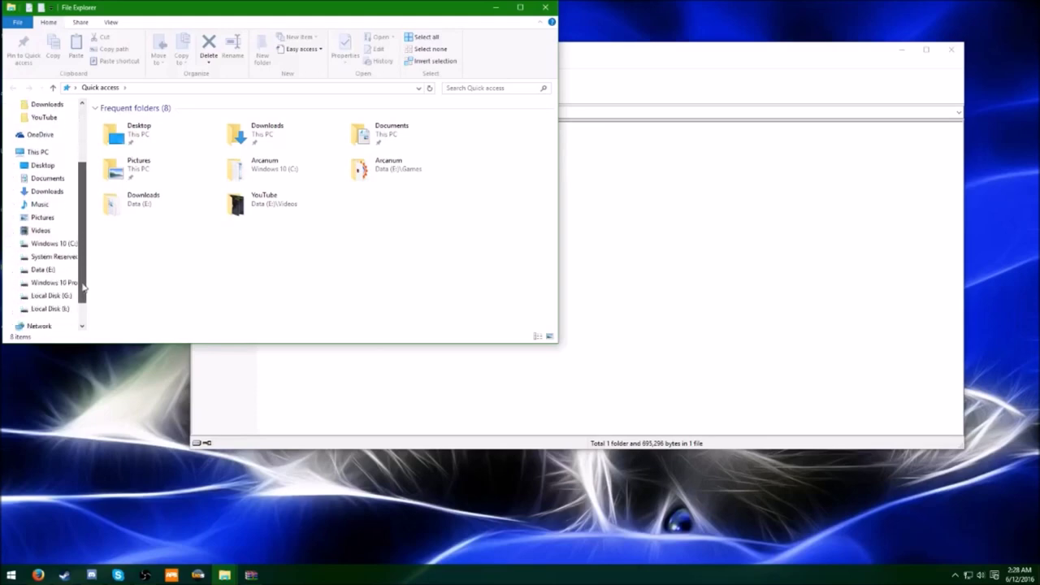
click(55, 282)
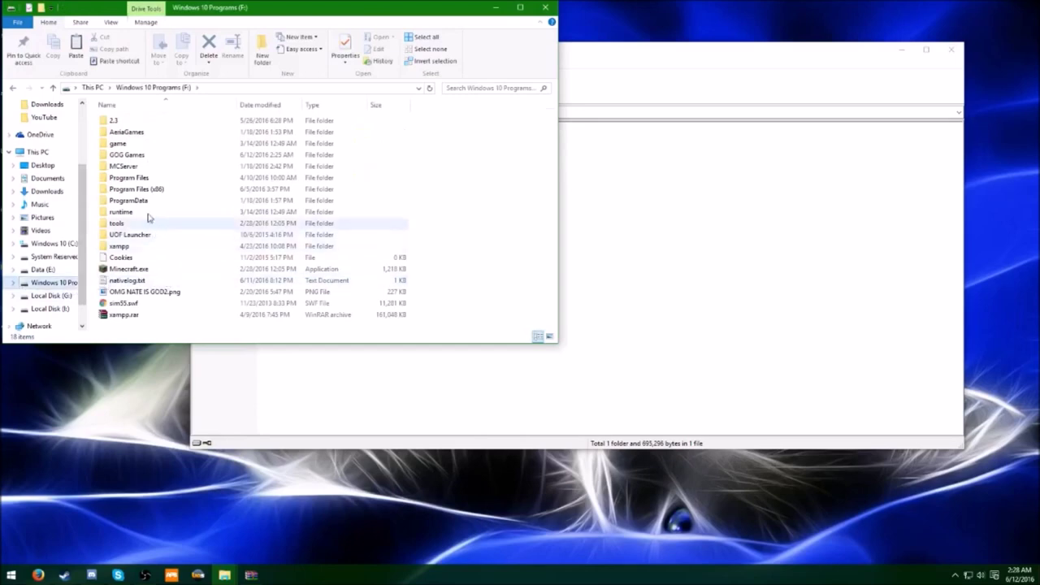
double_click(138, 158)
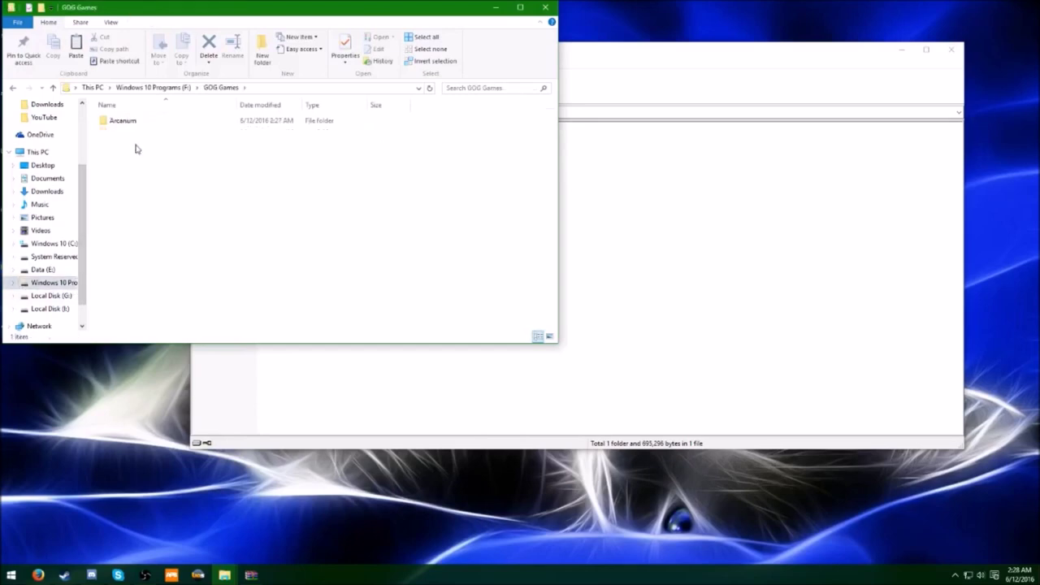
double_click(129, 122)
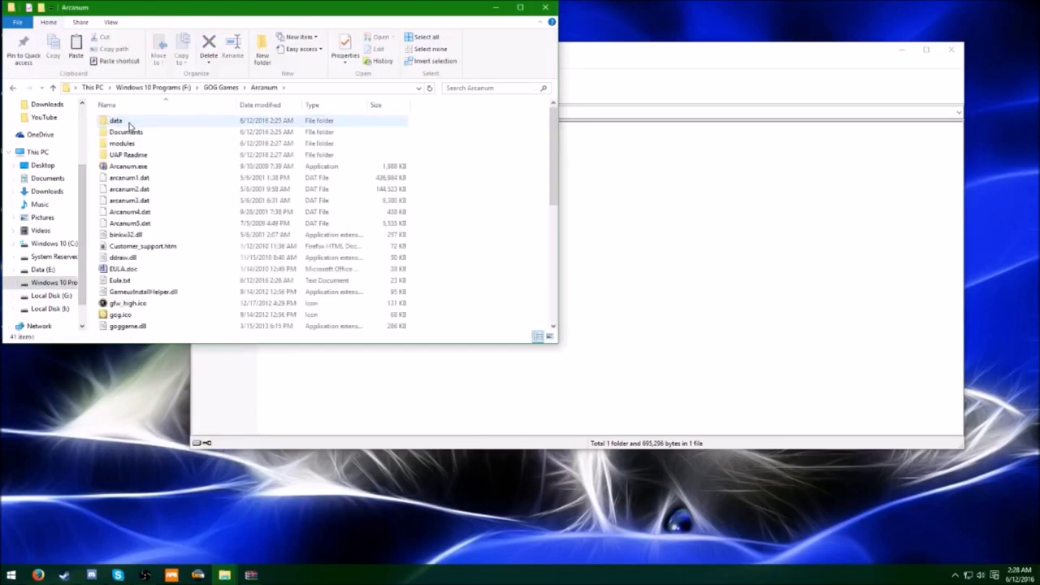
drag(192, 15, 609, 126)
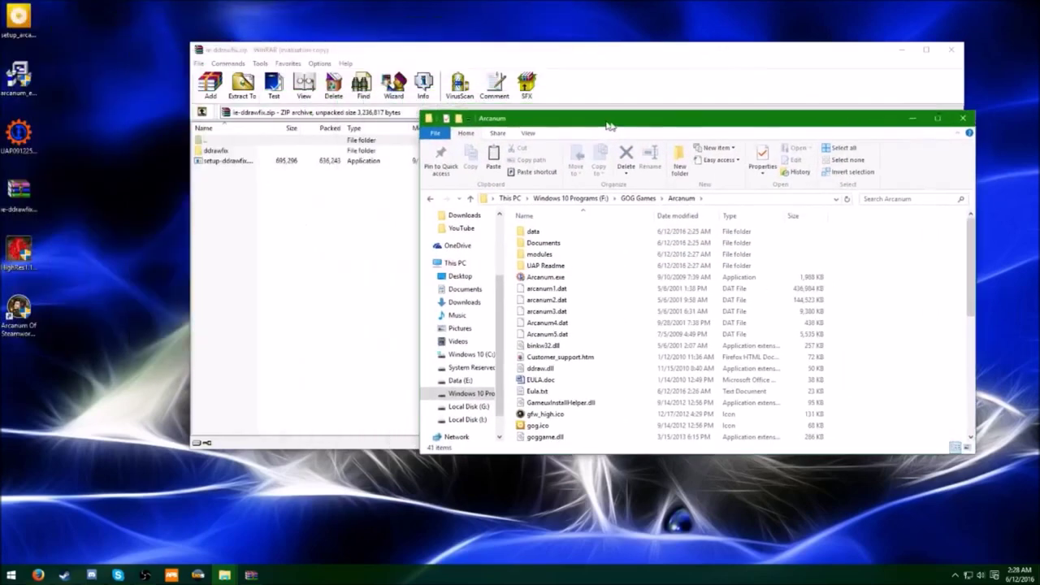
Step: Select ddraw.dll, libwine.dll and wined3d.dll in the archive's ddrawfix\wined3d folder
click(360, 141)
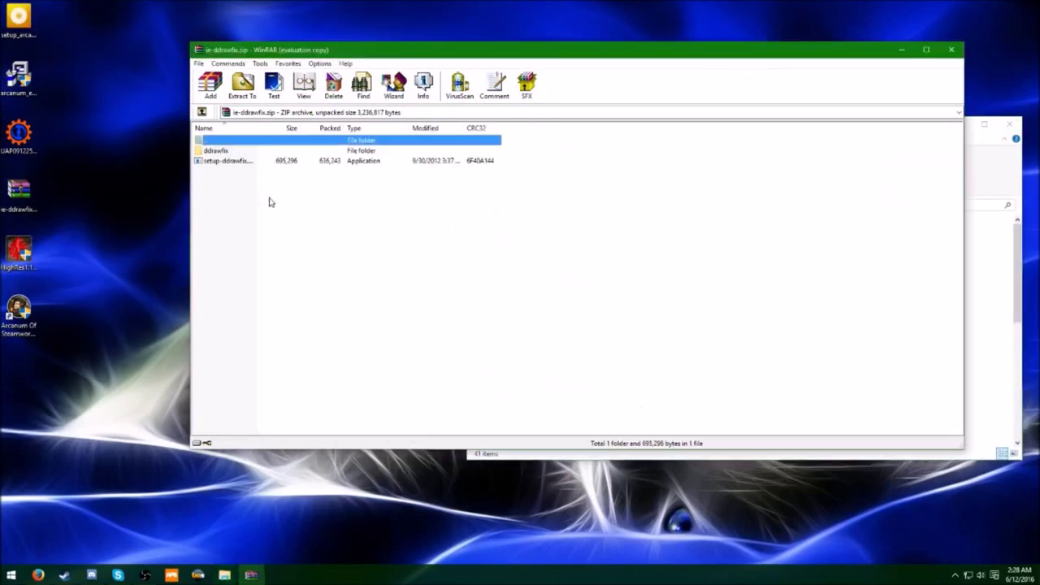
double_click(216, 151)
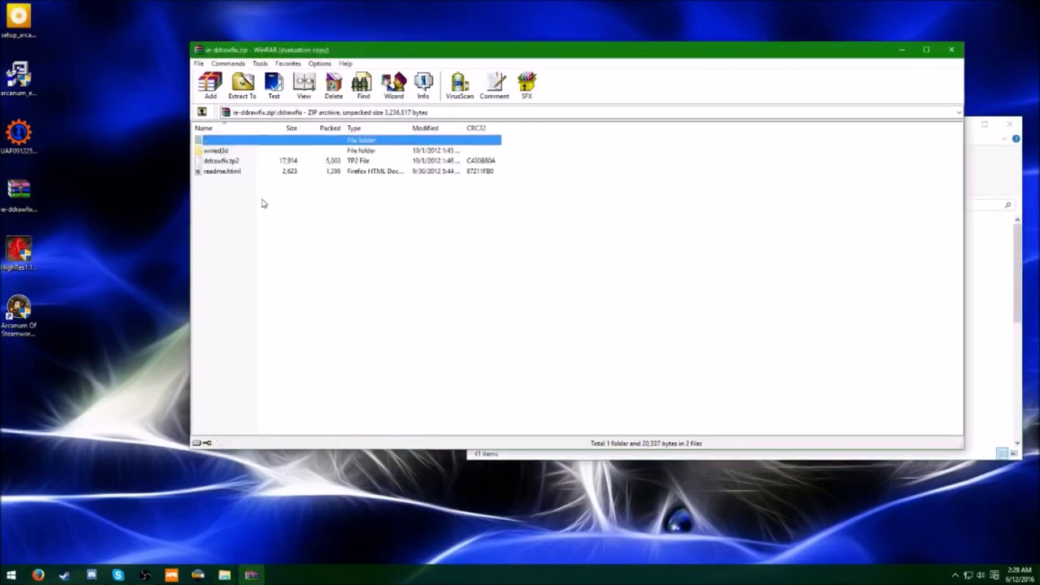
double_click(222, 153)
drag(227, 185, 273, 123)
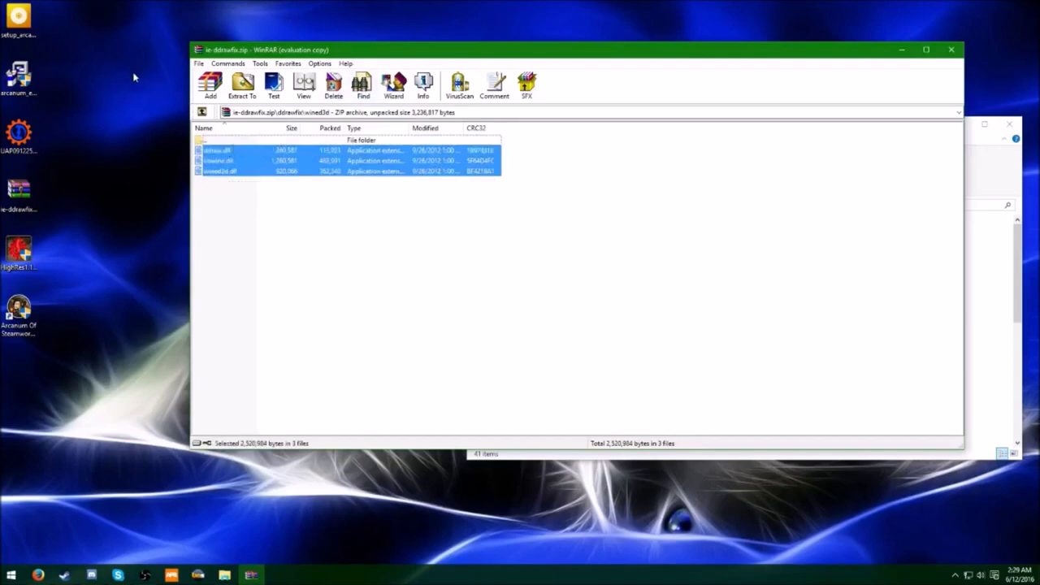
drag(325, 52, 163, 36)
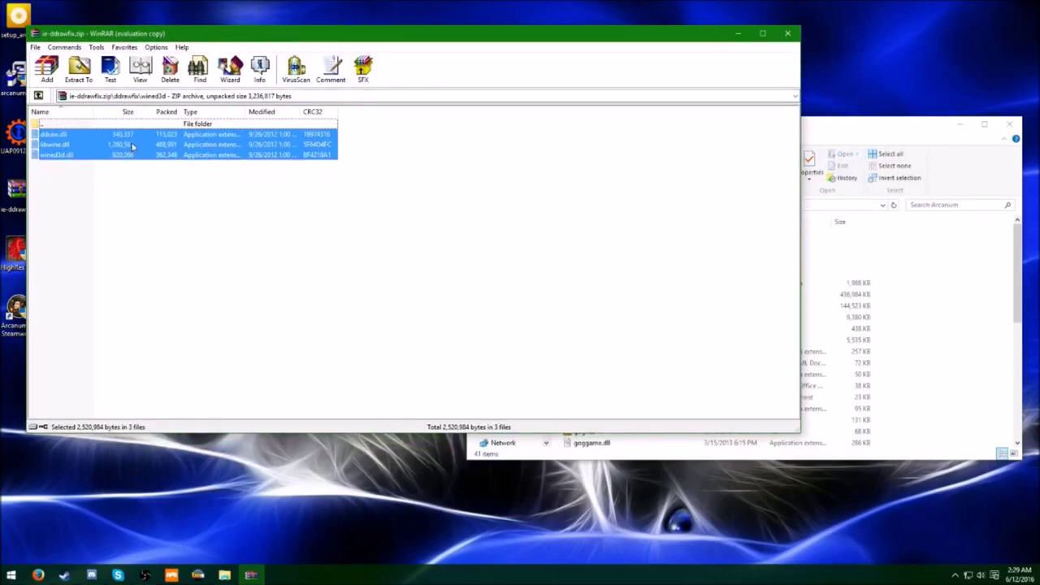
Step: Copy the three DLLs into the Arcanum folder, replacing ddraw.dll, and close WinRAR
drag(134, 147, 913, 307)
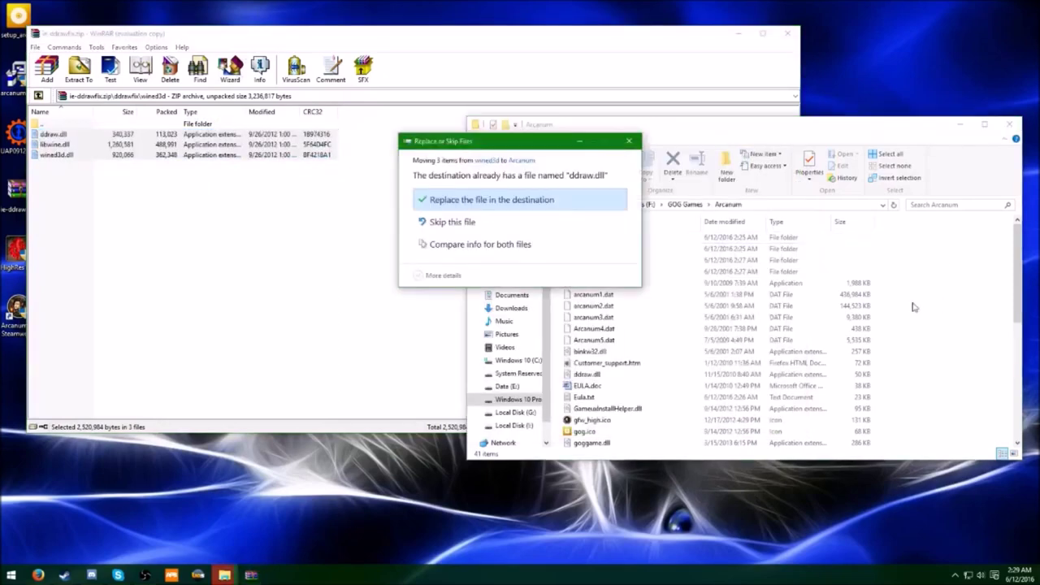
click(504, 200)
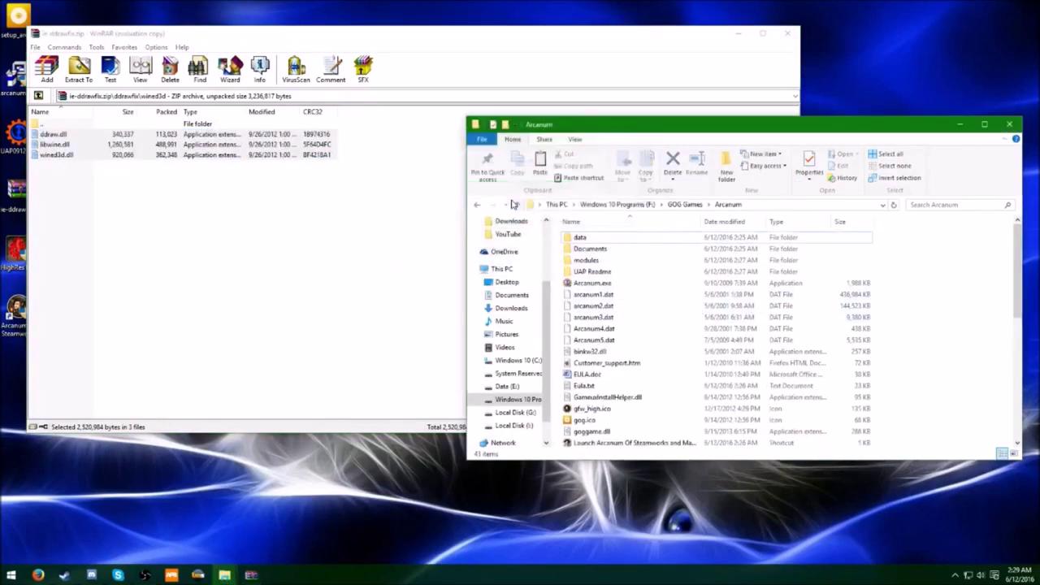
click(816, 30)
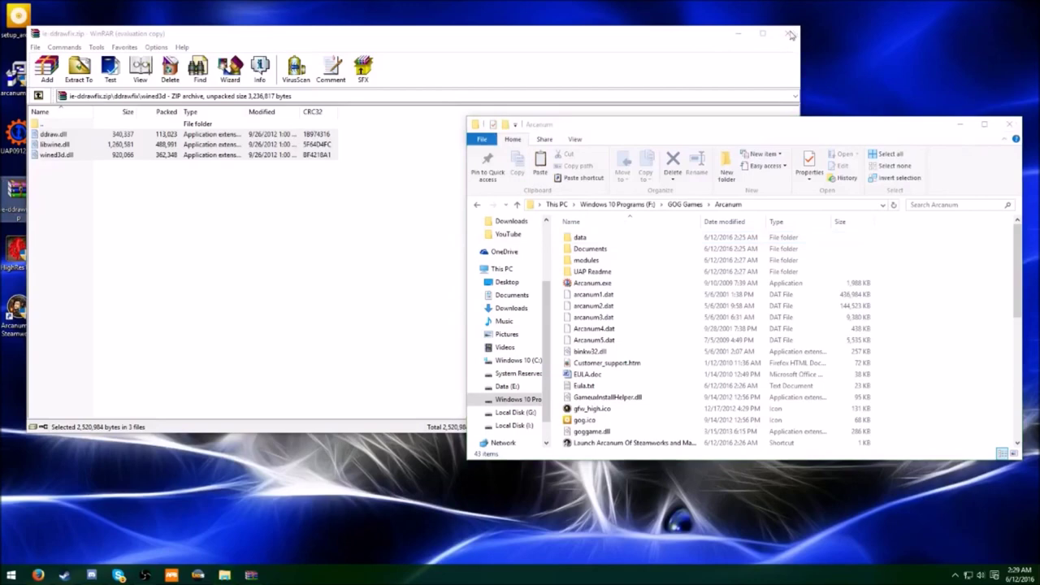
click(787, 35)
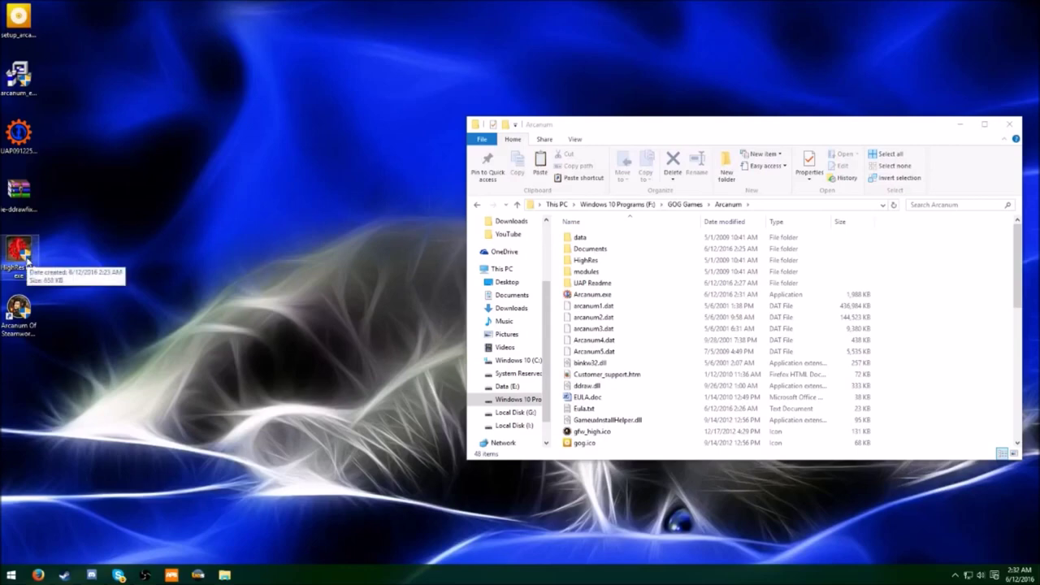
Step: Start the HighRes patch install into the Arcanum folder, skipping the readme
double_click(27, 258)
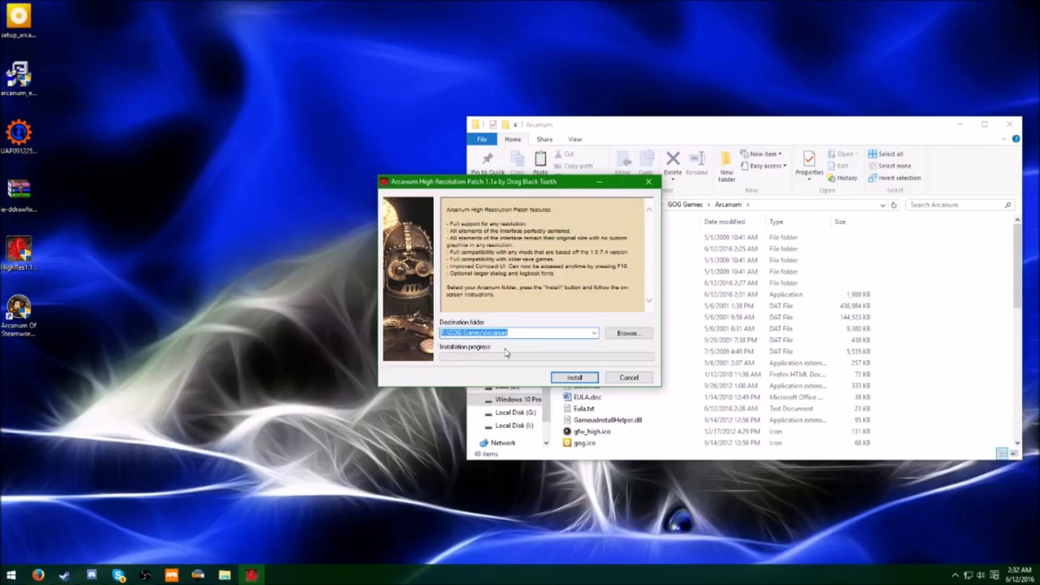
click(575, 377)
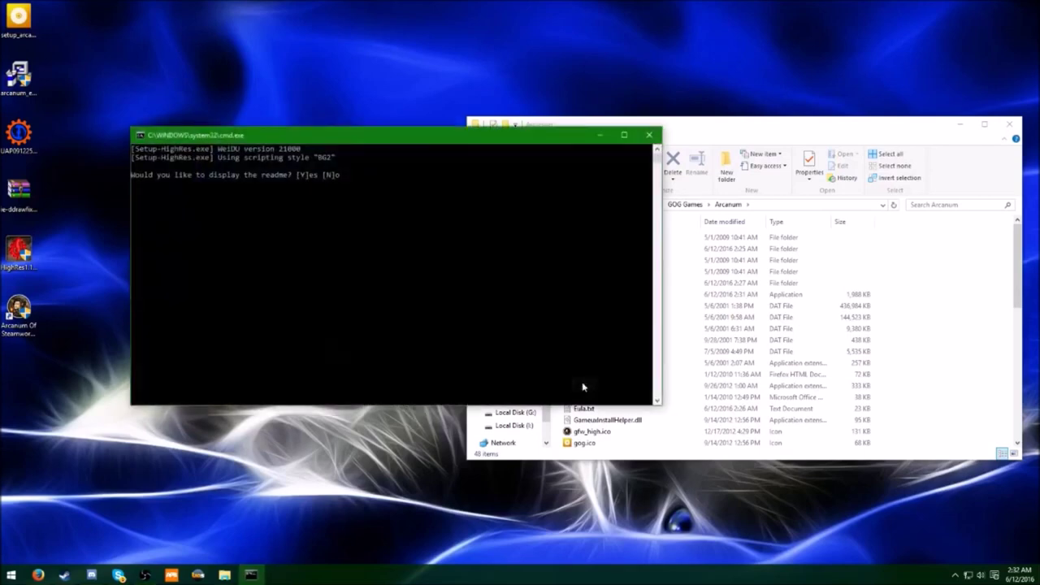
click(408, 247)
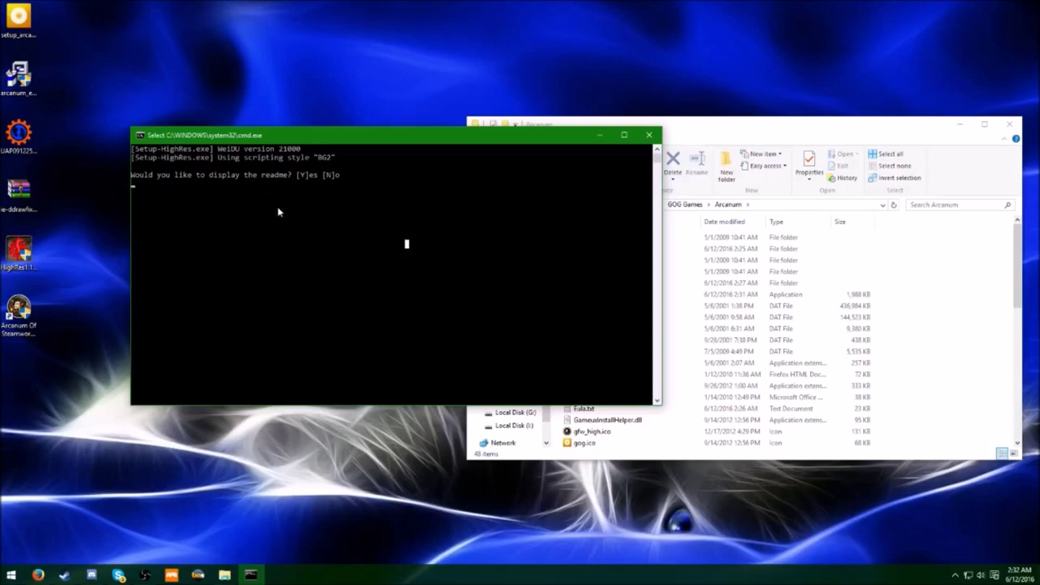
text(n)
key(Return)
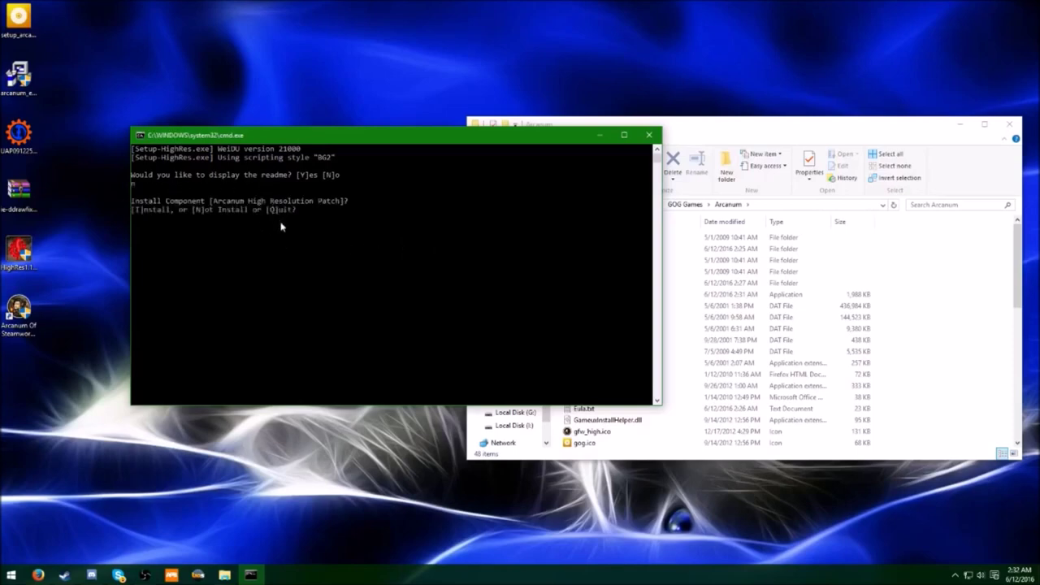
text(i)
key(Return)
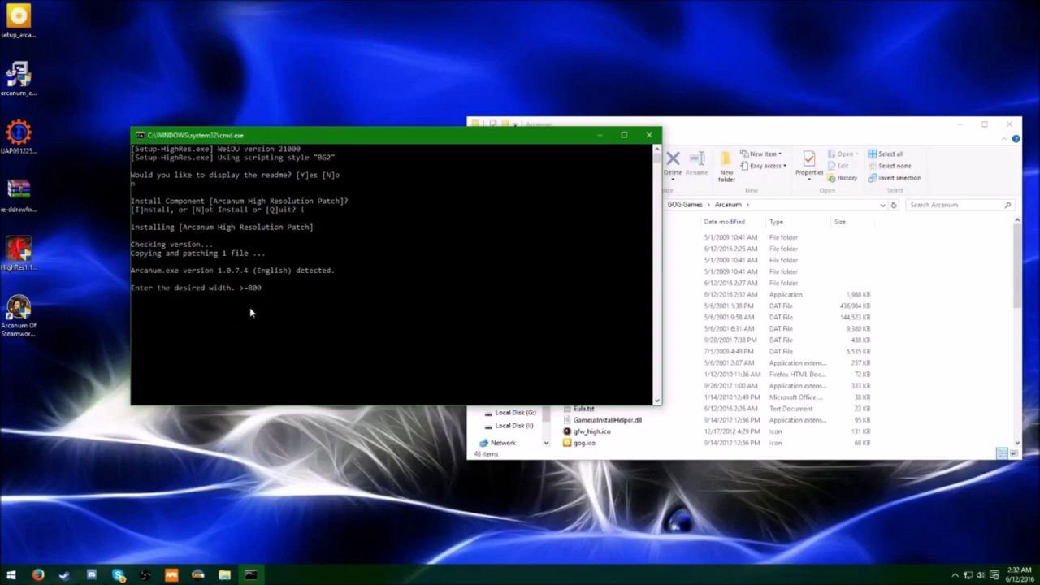
Step: Set the game resolution to 1920 width and 1080 height
text(1920)
key(Return)
text(1080)
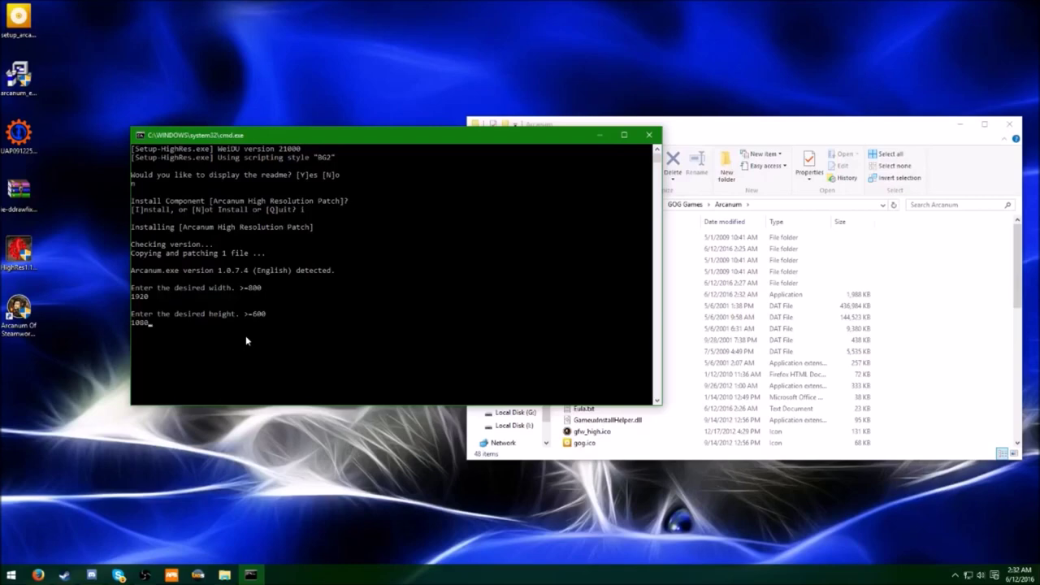
key(Return)
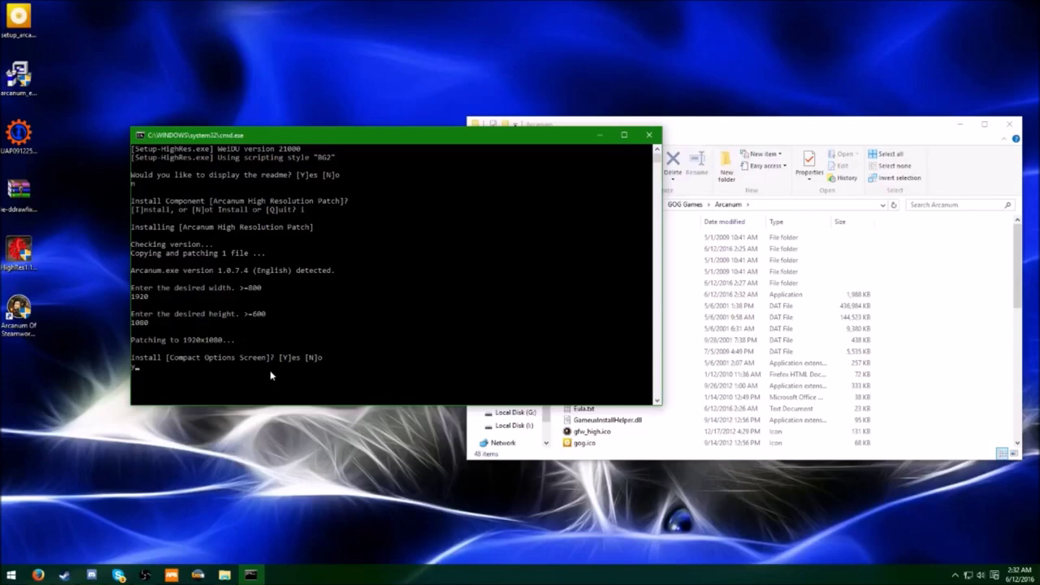
Step: Accept the Compact Options Screen and install the Larger Dialog Font at size 14
text(y)
key(Return)
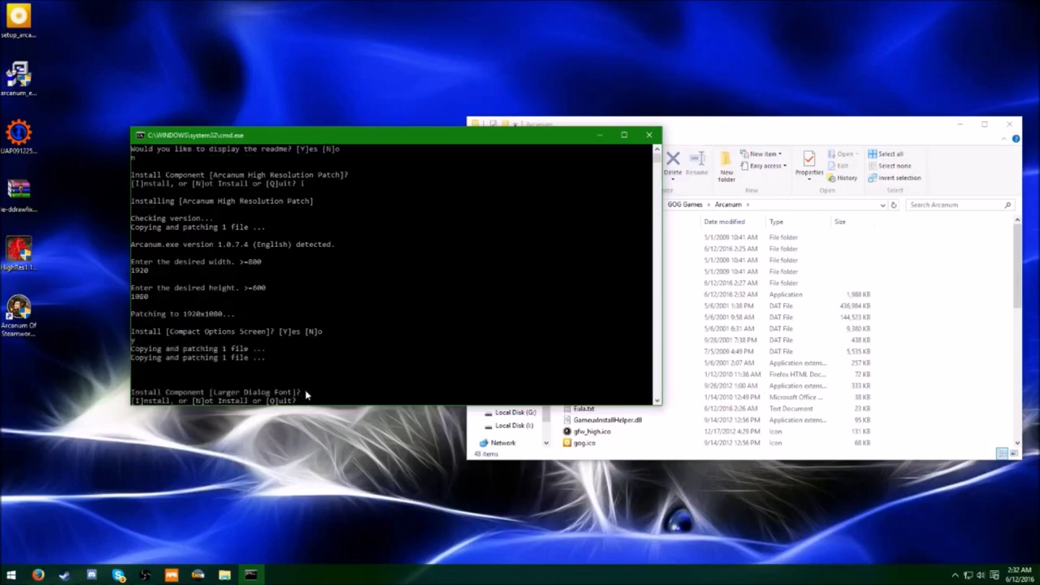
text(i)
key(Return)
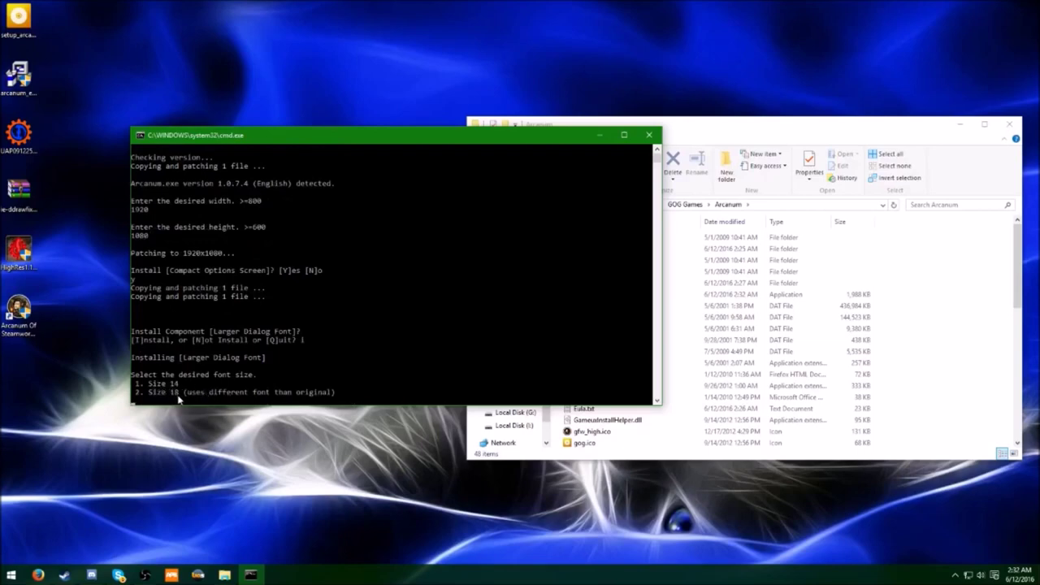
text(1)
key(Return)
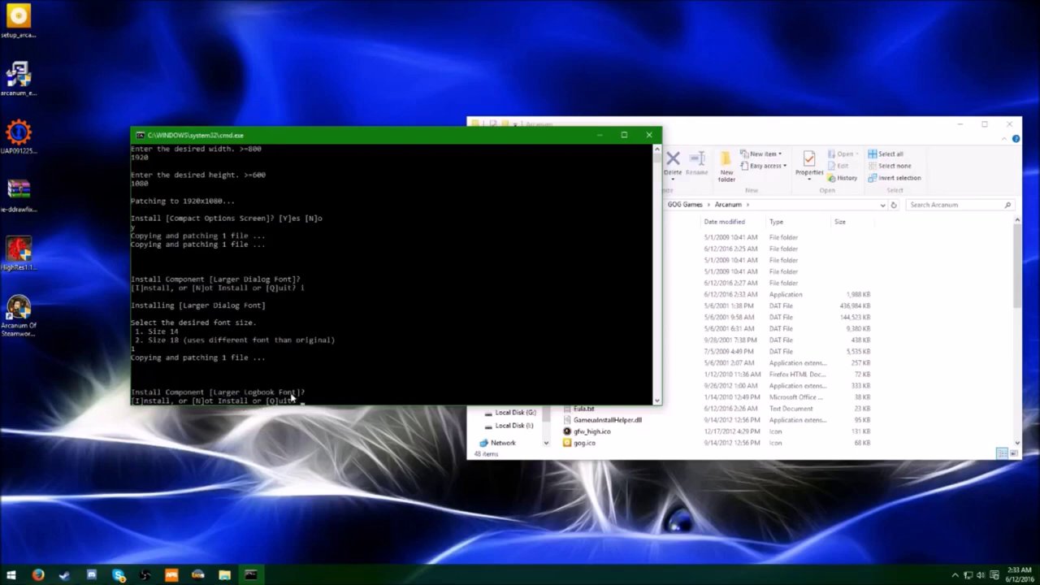
Step: Install the Larger Logbook Font and exit the WeiDU console
text(i)
key(Return)
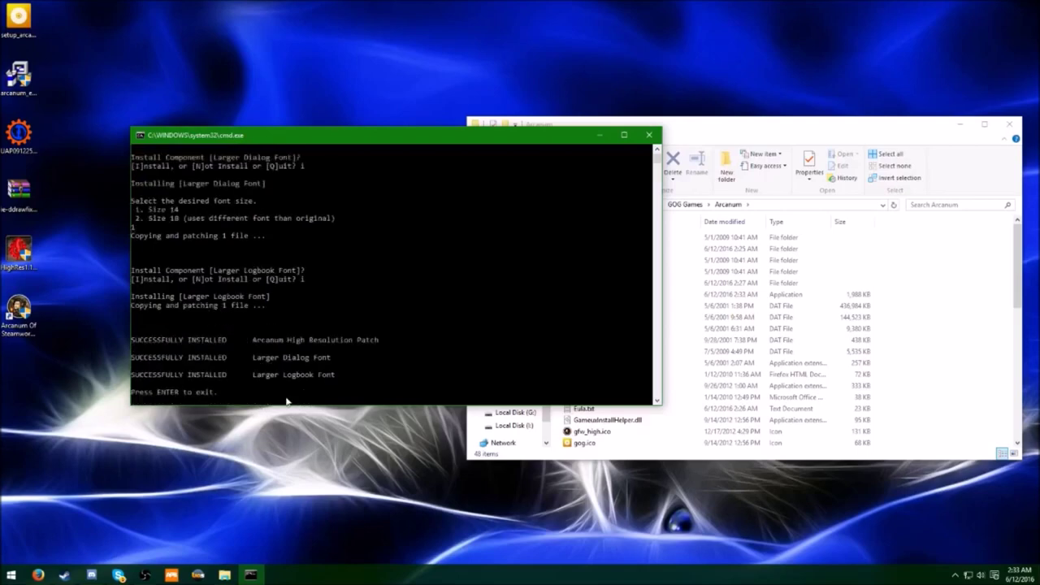
key(Return)
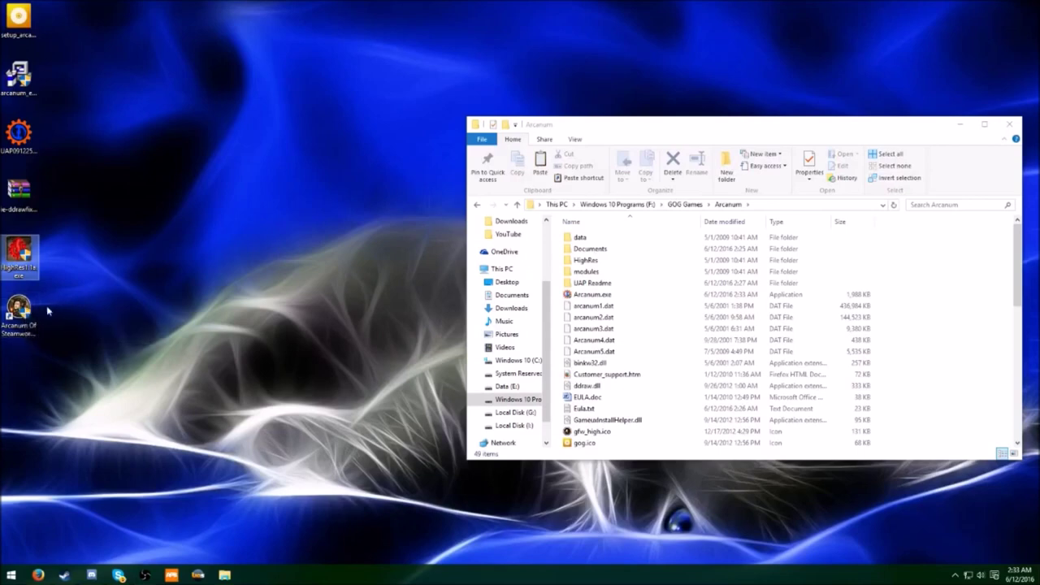
Step: Append -doublebuffer -no3d after Arcanum.exe in the shortcut's Target field
right_click(23, 310)
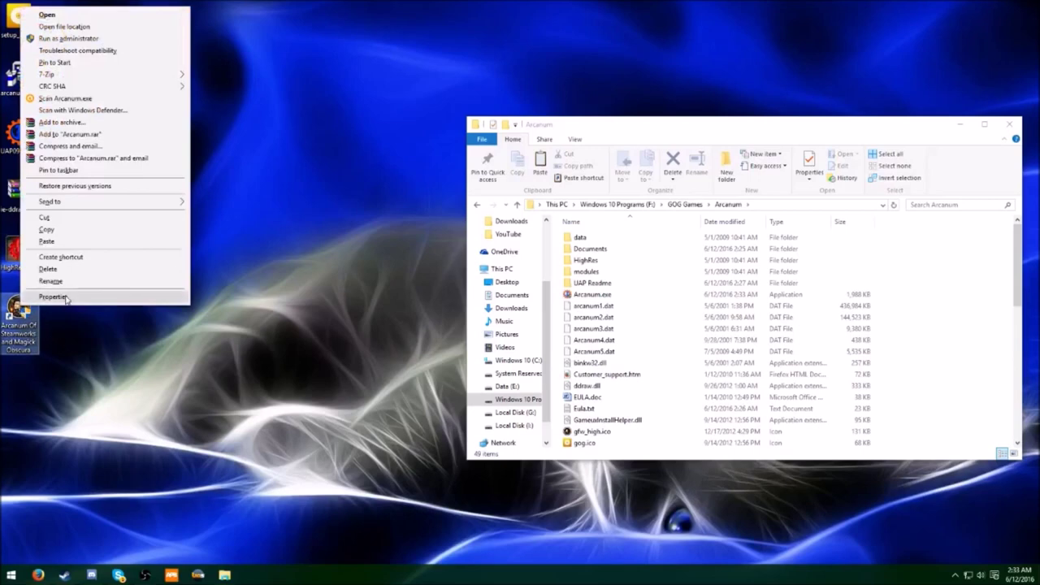
click(52, 297)
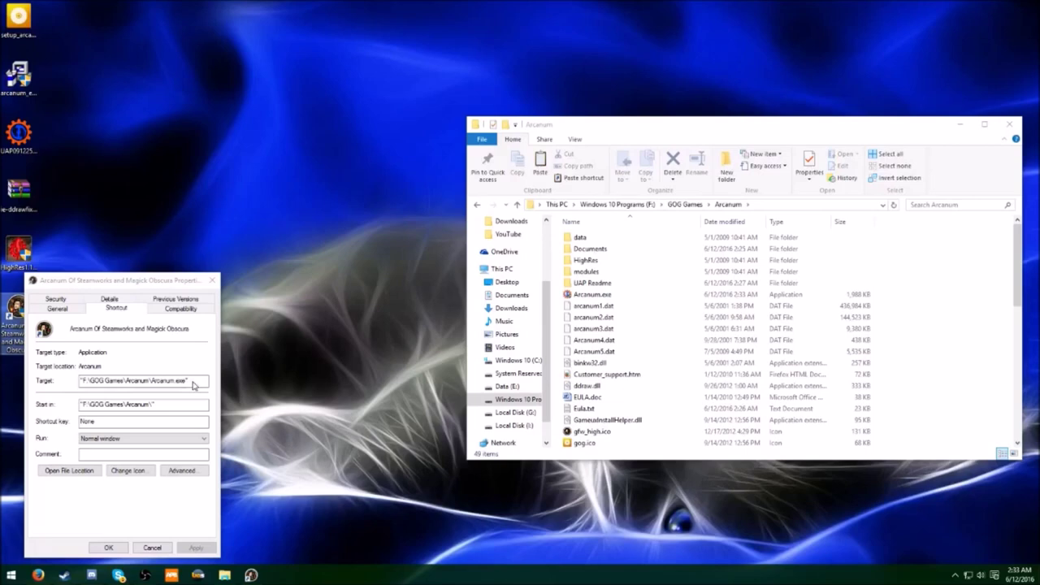
click(191, 381)
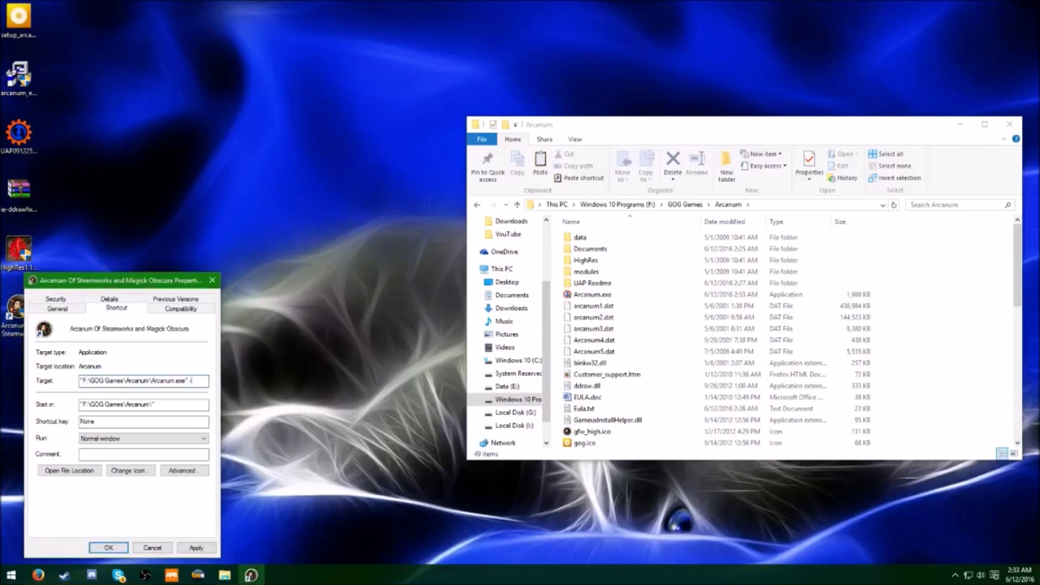
text(-doublebuffer -no3d)
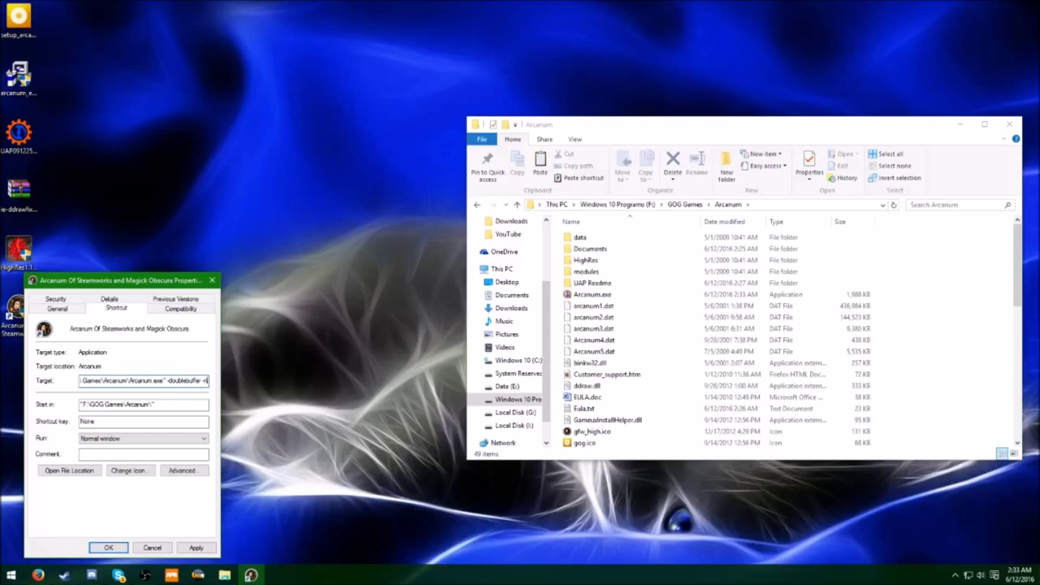
click(258, 377)
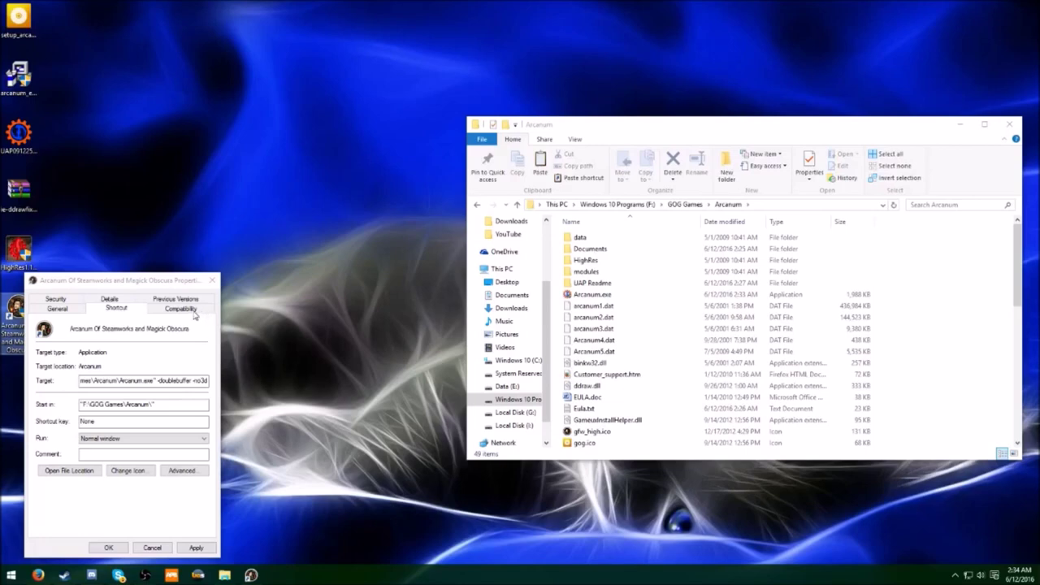
click(182, 310)
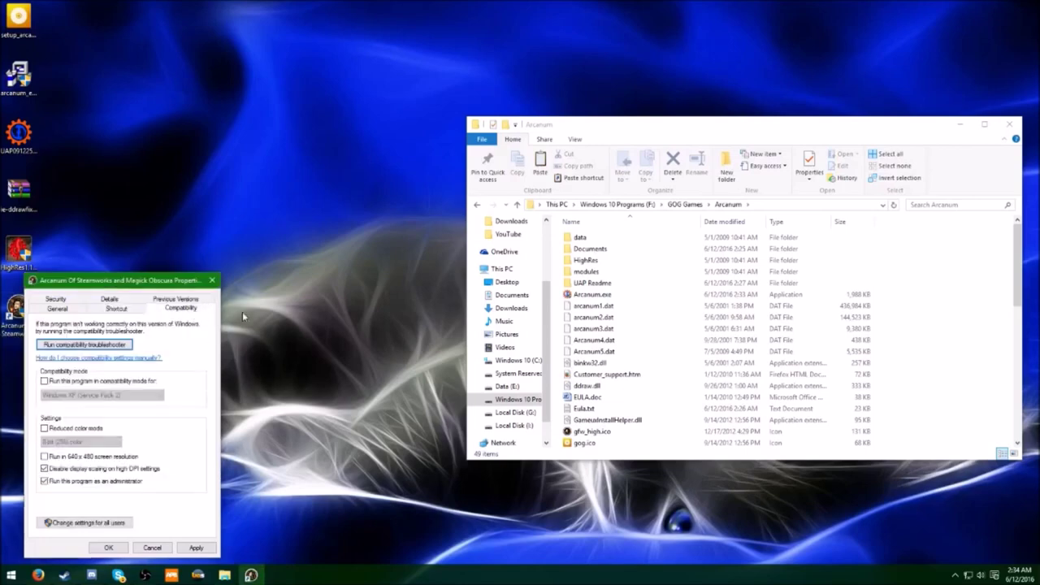
Step: Enable Windows XP (Service Pack 2) compatibility mode on the Arcanum shortcut, applying it with administrator permission
click(343, 357)
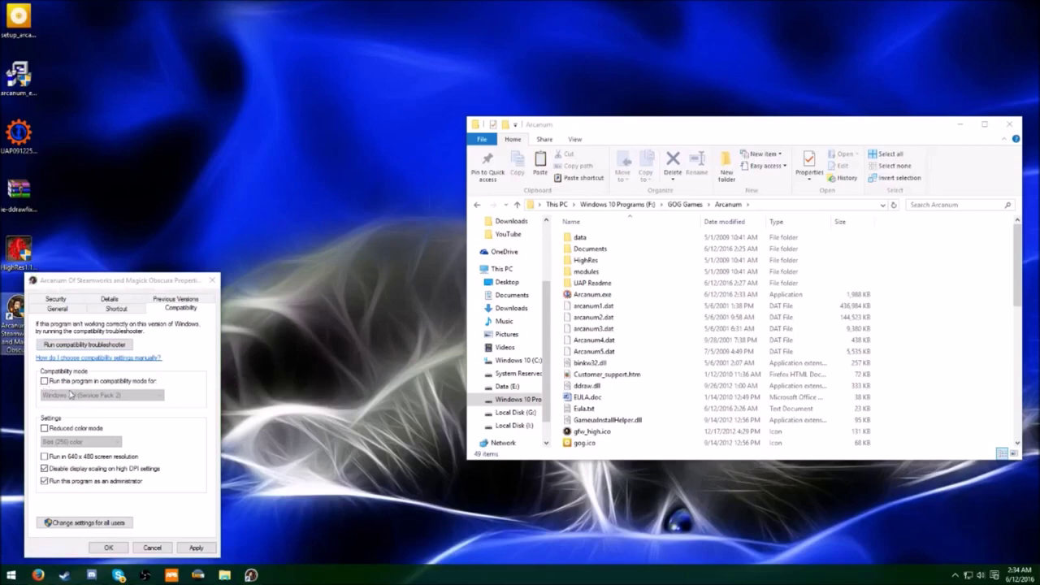
click(45, 382)
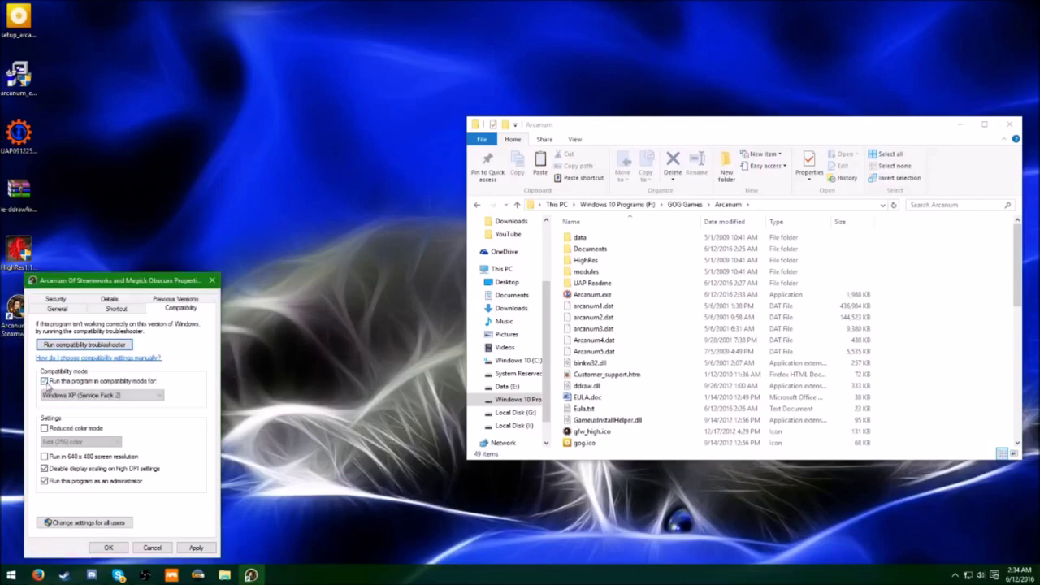
click(306, 446)
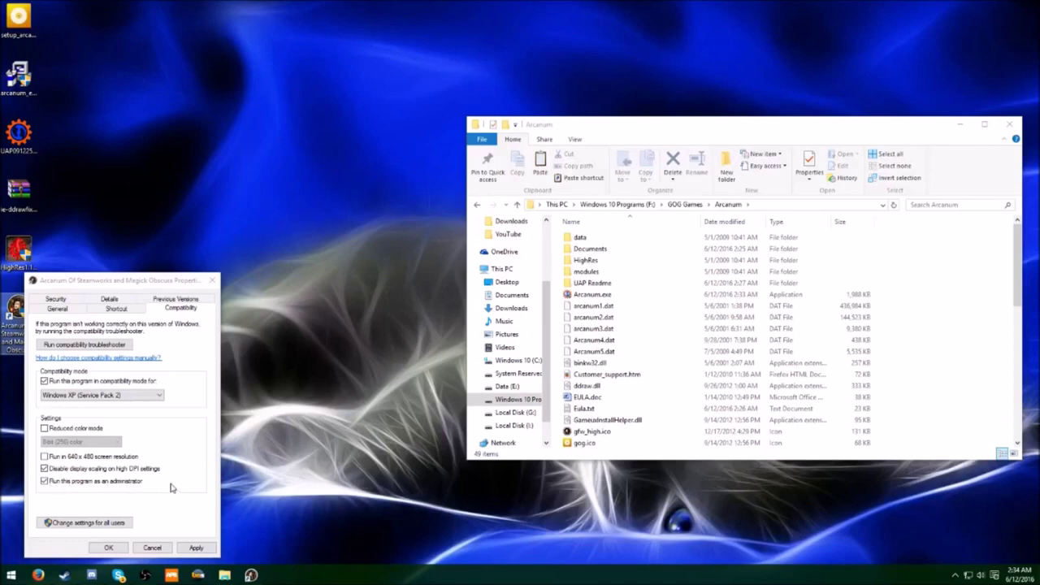
click(199, 547)
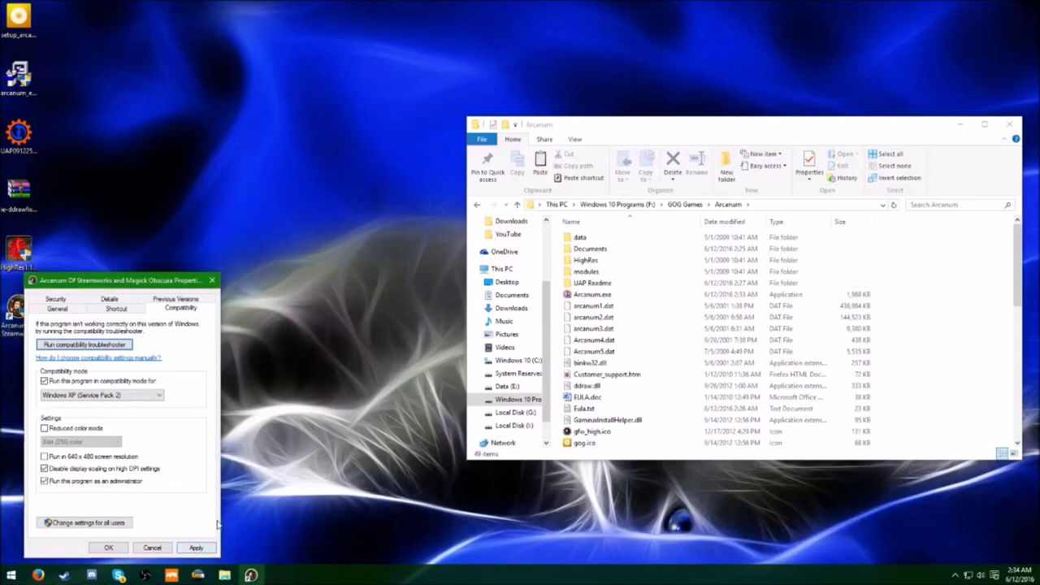
click(199, 547)
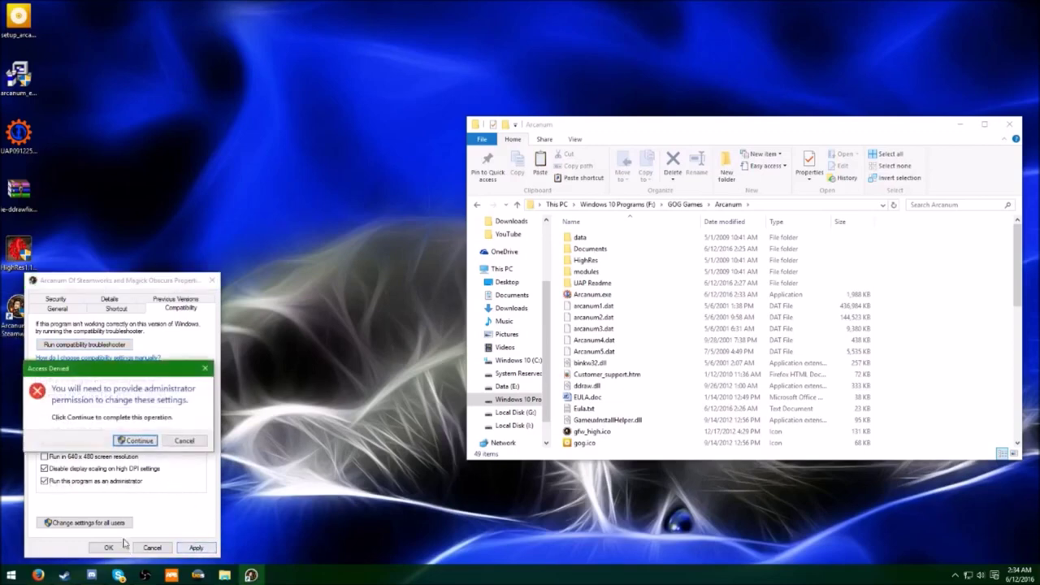
click(133, 440)
click(113, 548)
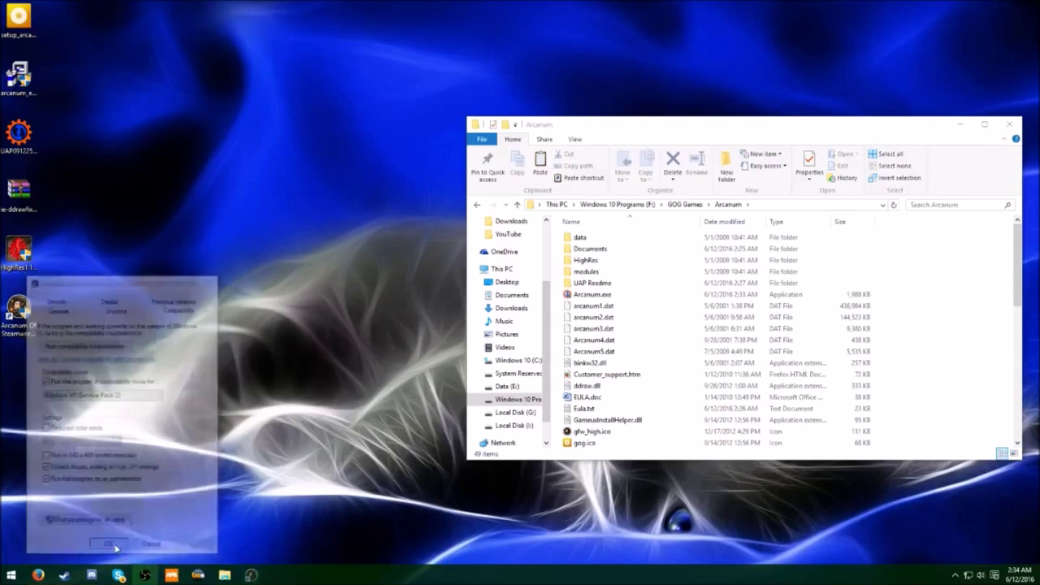